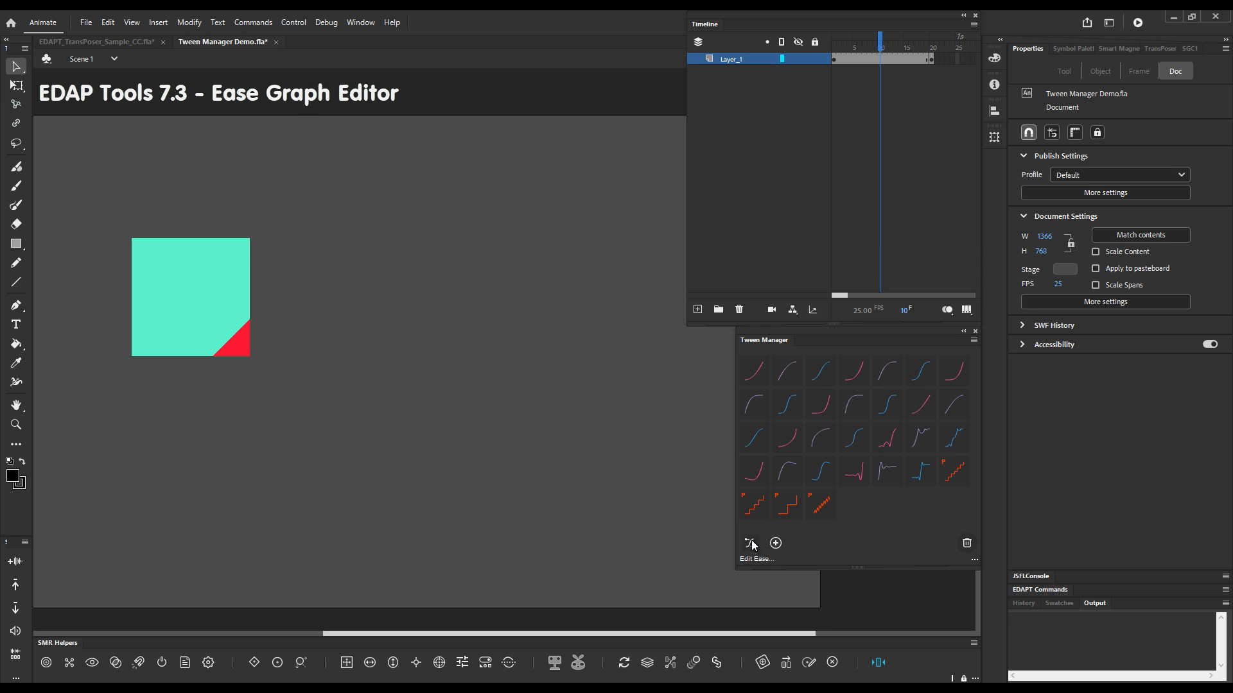
Step: Open the Layer_1 span in the Ease Graph Editor and apply the straight linear ease, creating a tween
click(877, 61)
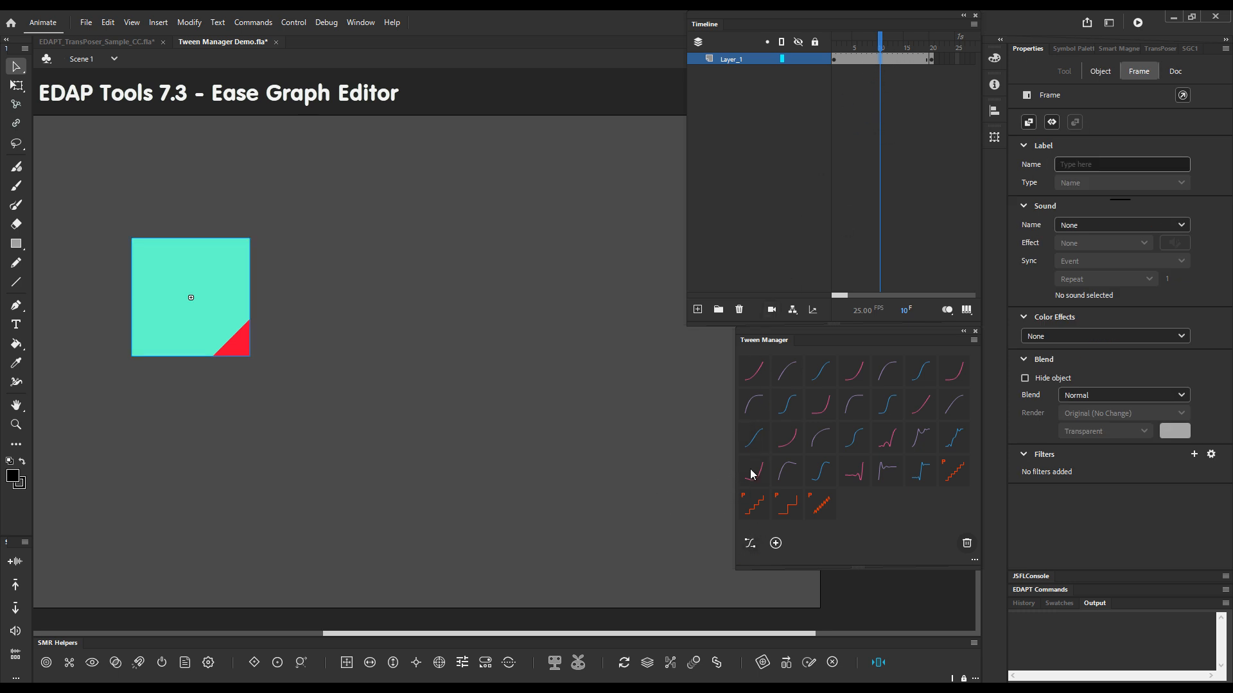
click(750, 543)
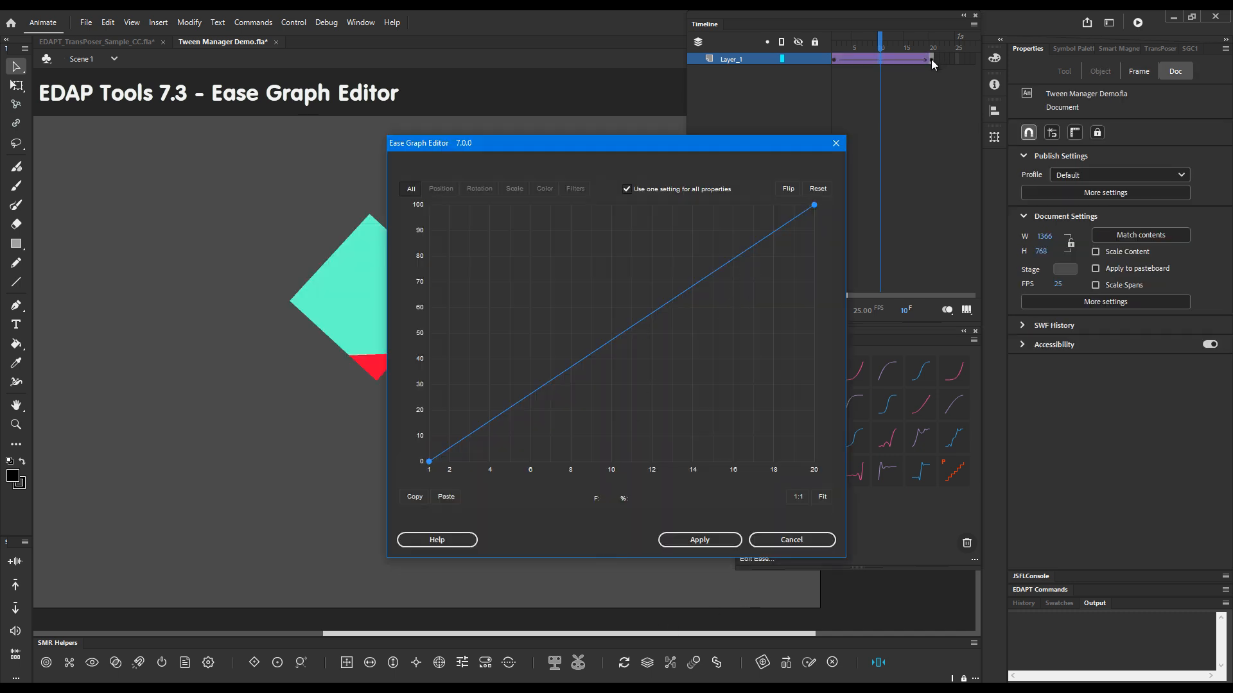
drag(760, 147, 644, 165)
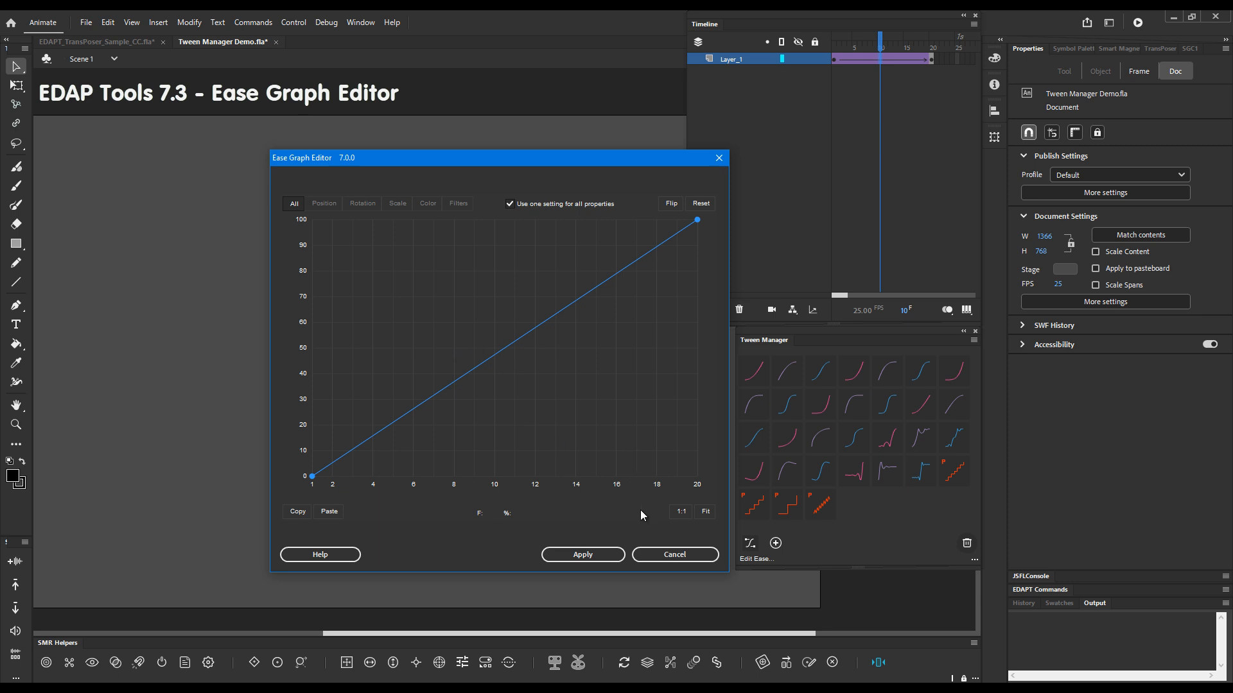
click(600, 556)
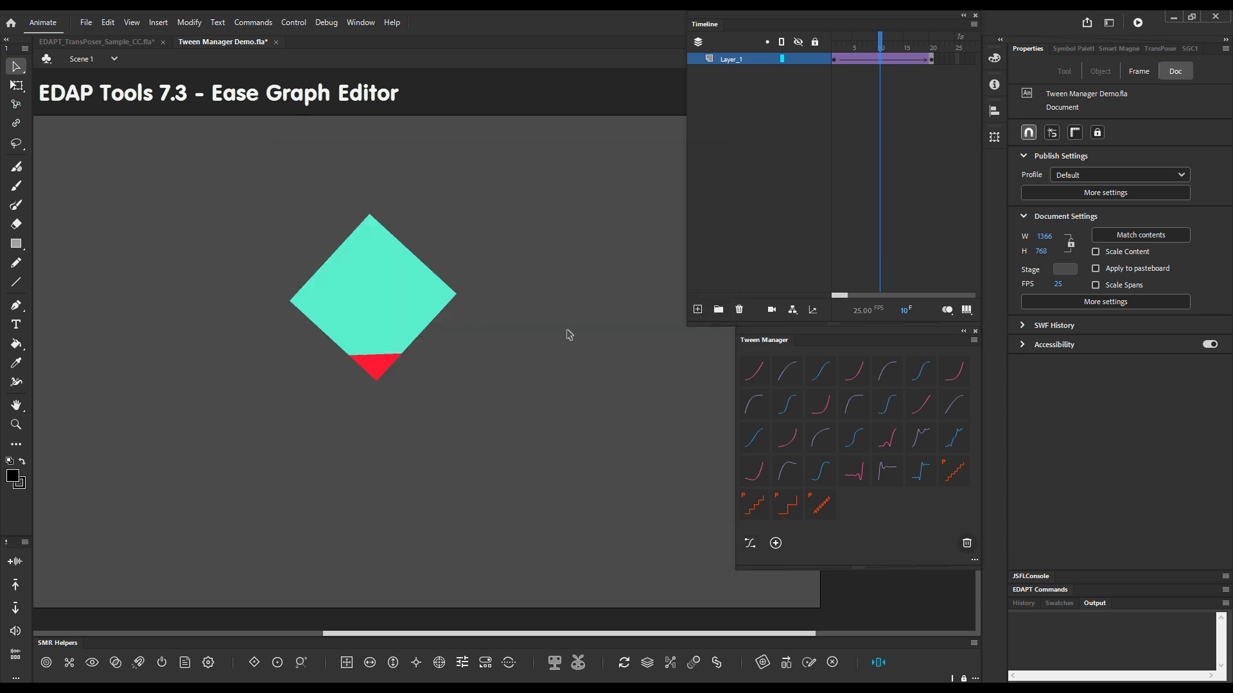
Step: Shape the tween's custom ease into an S-curve with flat start and end handles, and save and apply it as My Ease 1
click(871, 60)
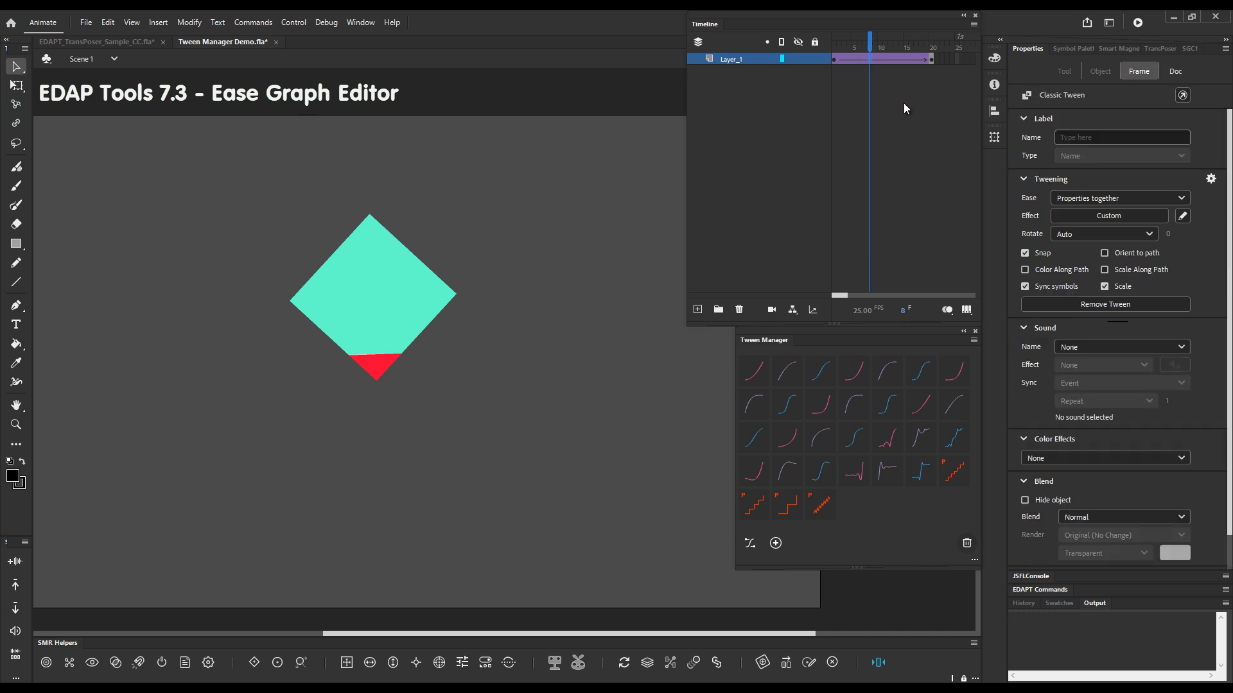
click(1182, 217)
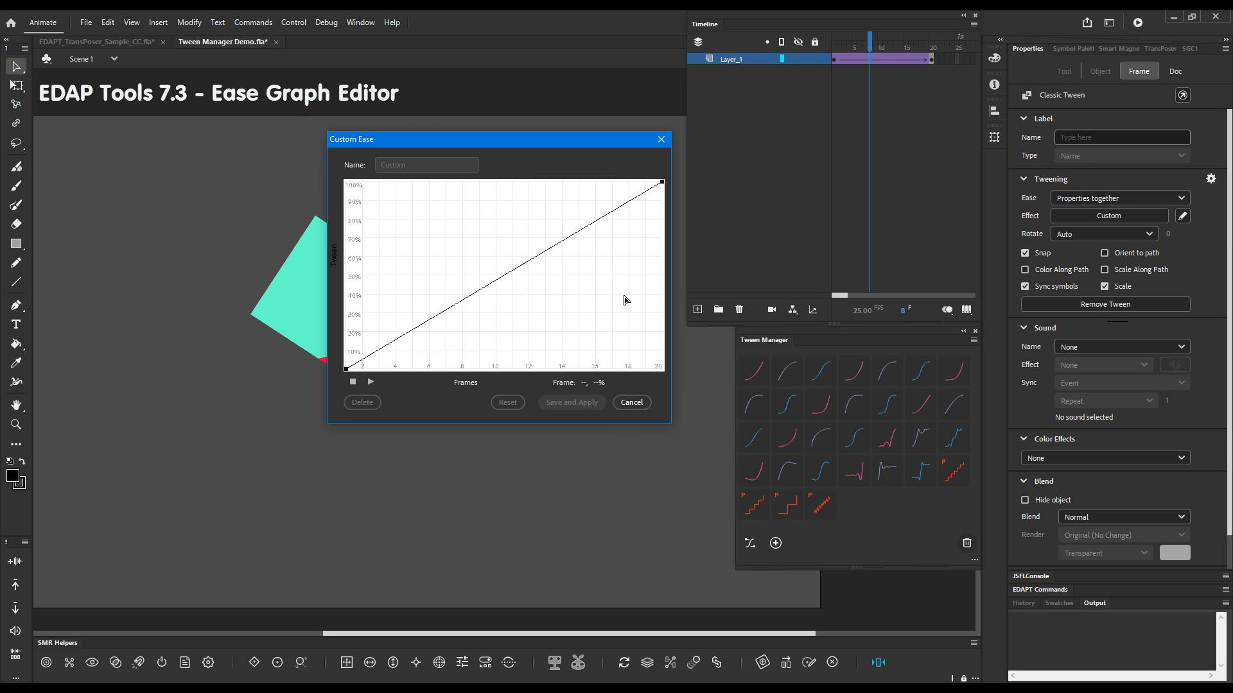
click(662, 182)
drag(556, 247, 518, 193)
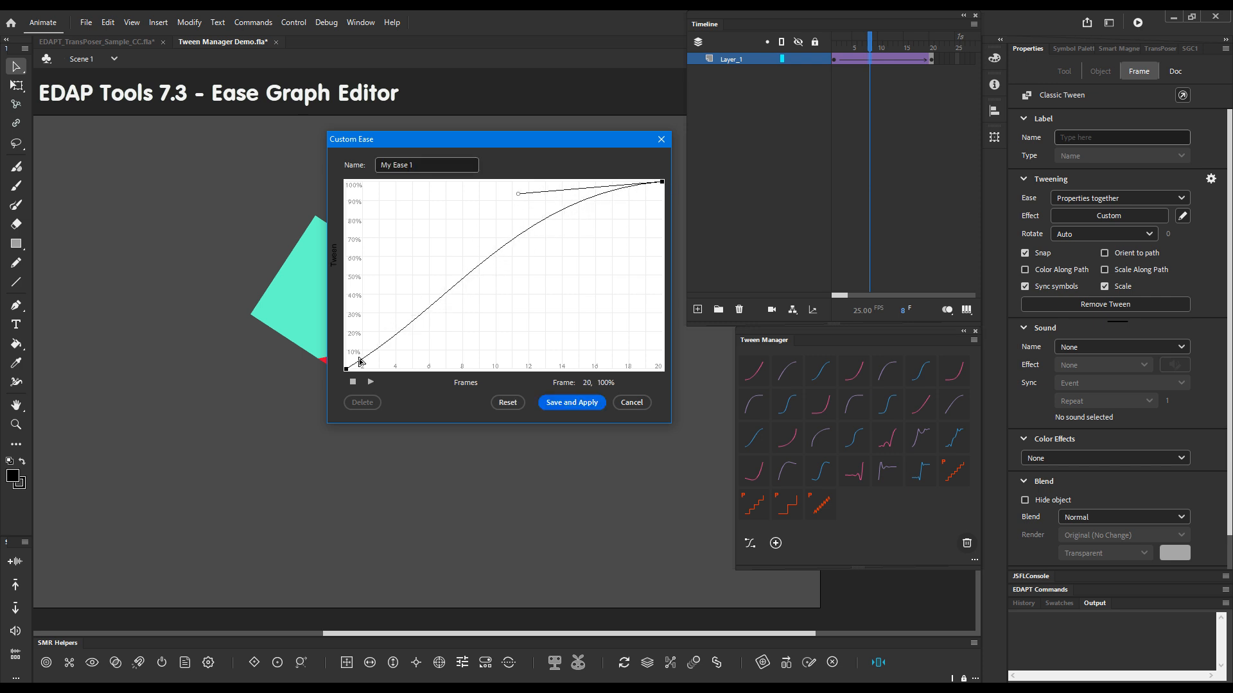
drag(349, 369, 583, 351)
click(664, 182)
drag(516, 195, 517, 178)
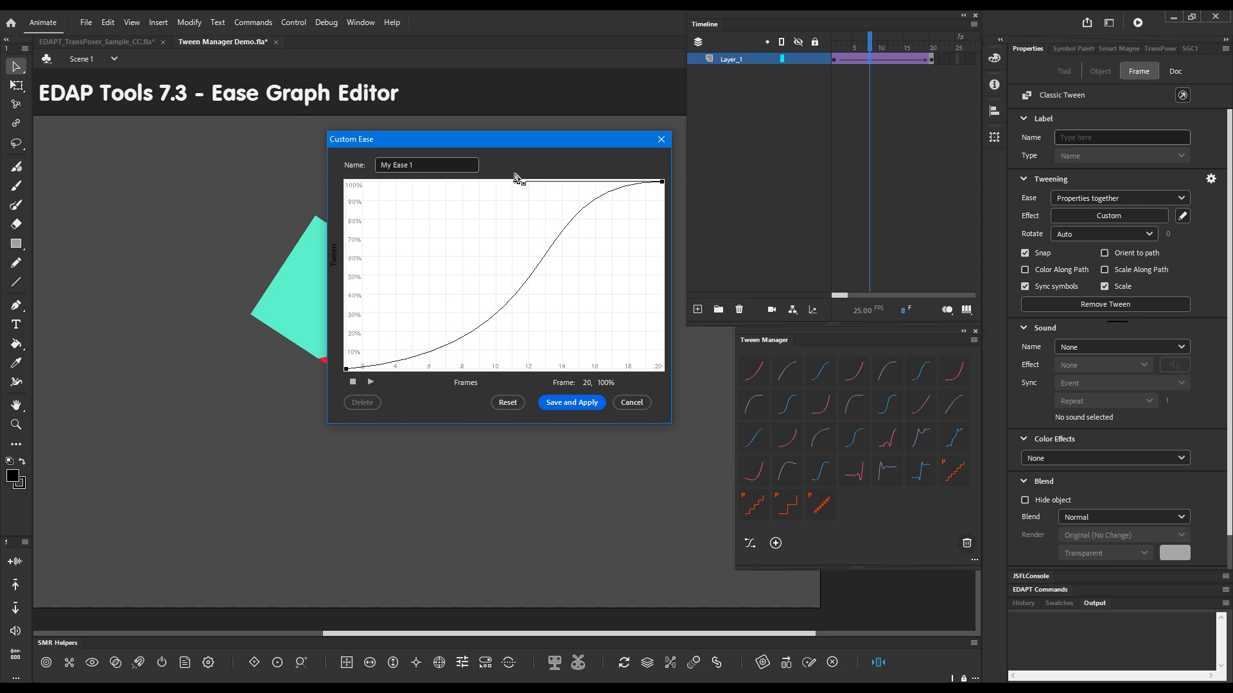
click(347, 368)
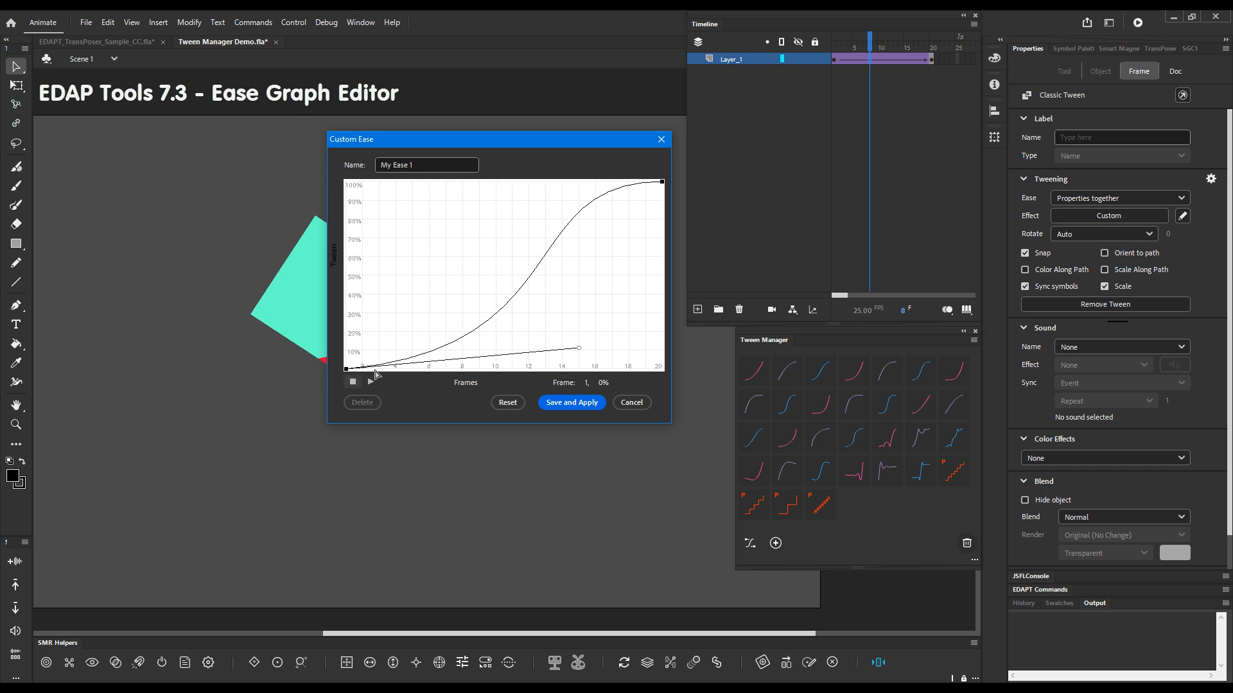
drag(579, 349, 562, 368)
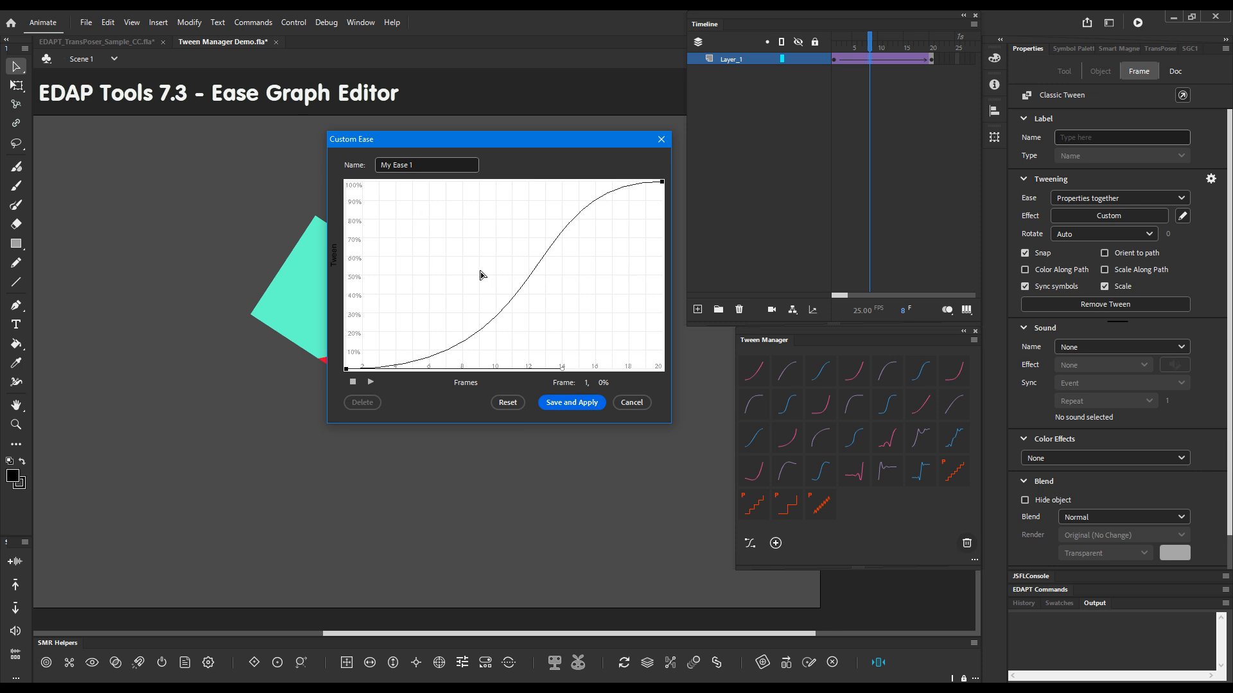
click(571, 409)
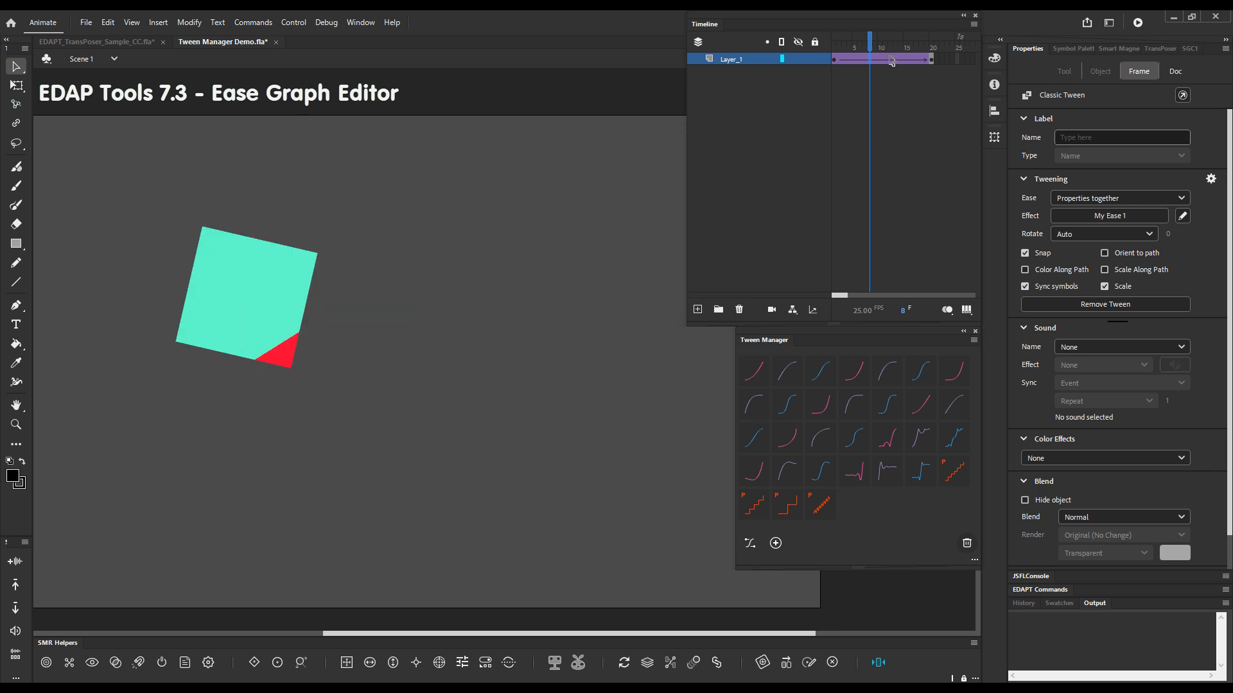
Step: Open the tween's ease in the Ease Graph Editor and toggle using one setting for all properties off and back on
click(750, 544)
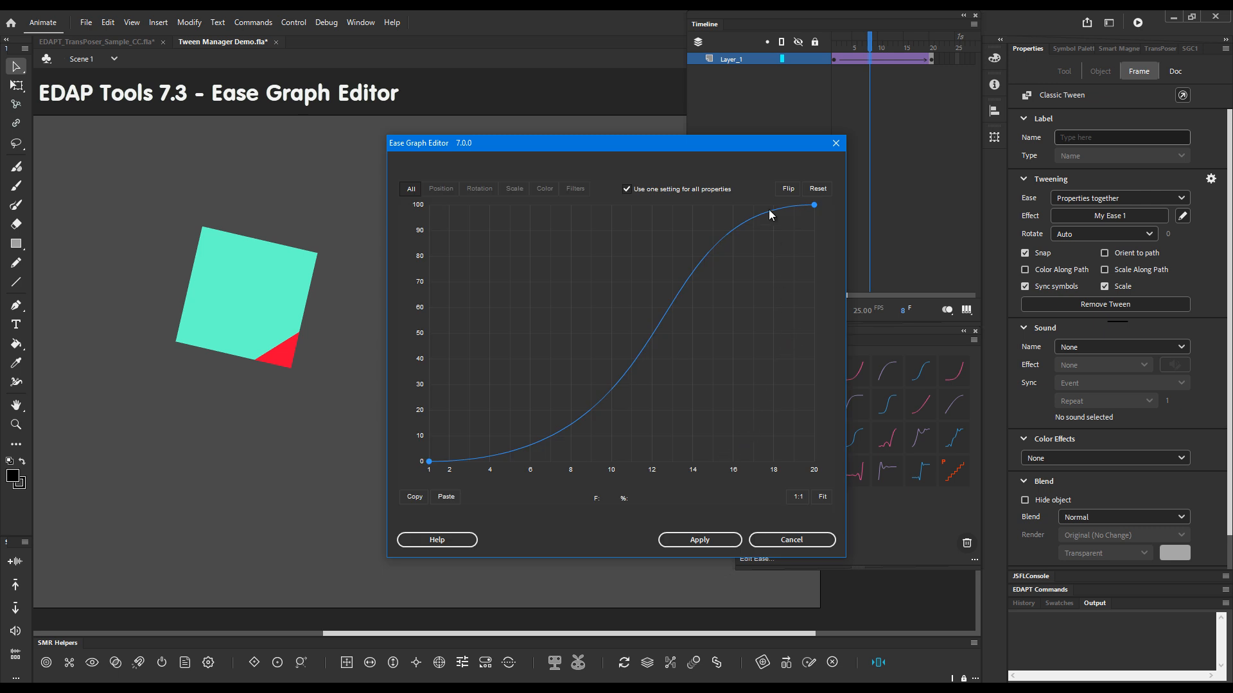
drag(770, 153, 591, 151)
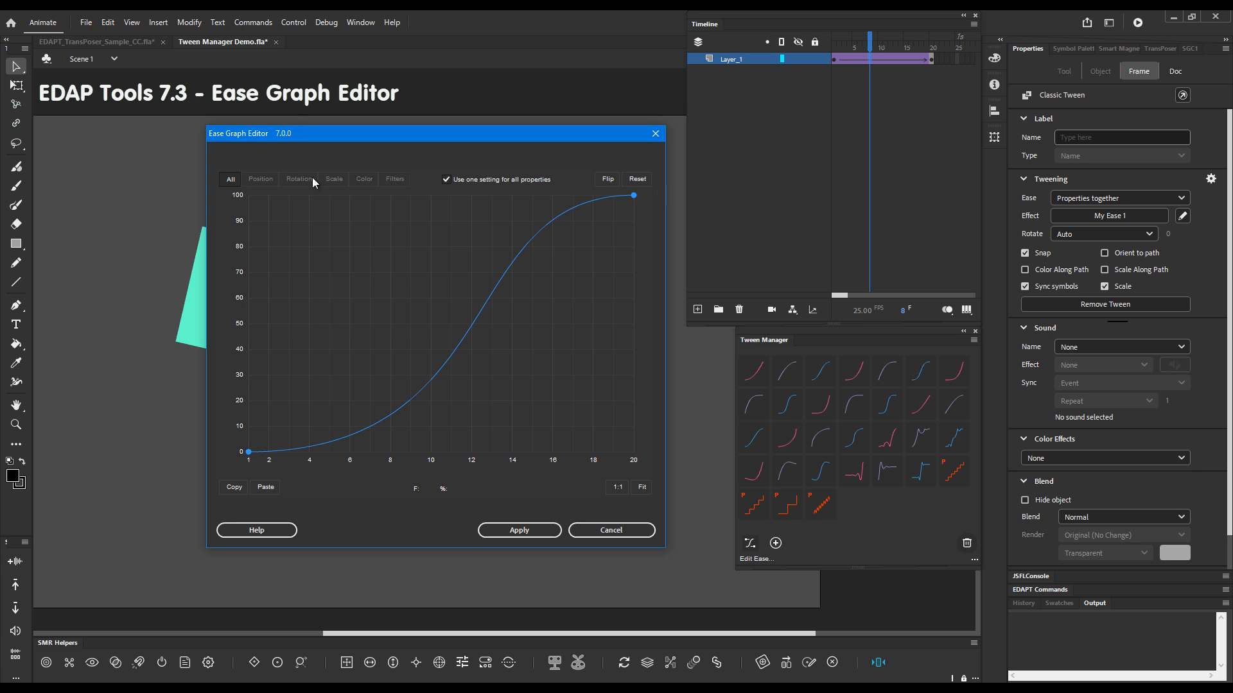
click(446, 181)
click(479, 181)
Step: Flip the ease curve, pull the end anchor's handle down toward the base of the graph, and flip the result repeatedly
click(607, 180)
click(607, 179)
mouse_move(266, 443)
click(633, 197)
drag(454, 199, 594, 382)
click(607, 180)
click(608, 180)
click(608, 180)
click(609, 182)
click(608, 184)
Step: Reset the curve to linear and pull the end anchor's handle almost straight down, to about 14% near frame 20
click(638, 181)
click(633, 196)
drag(503, 284, 628, 415)
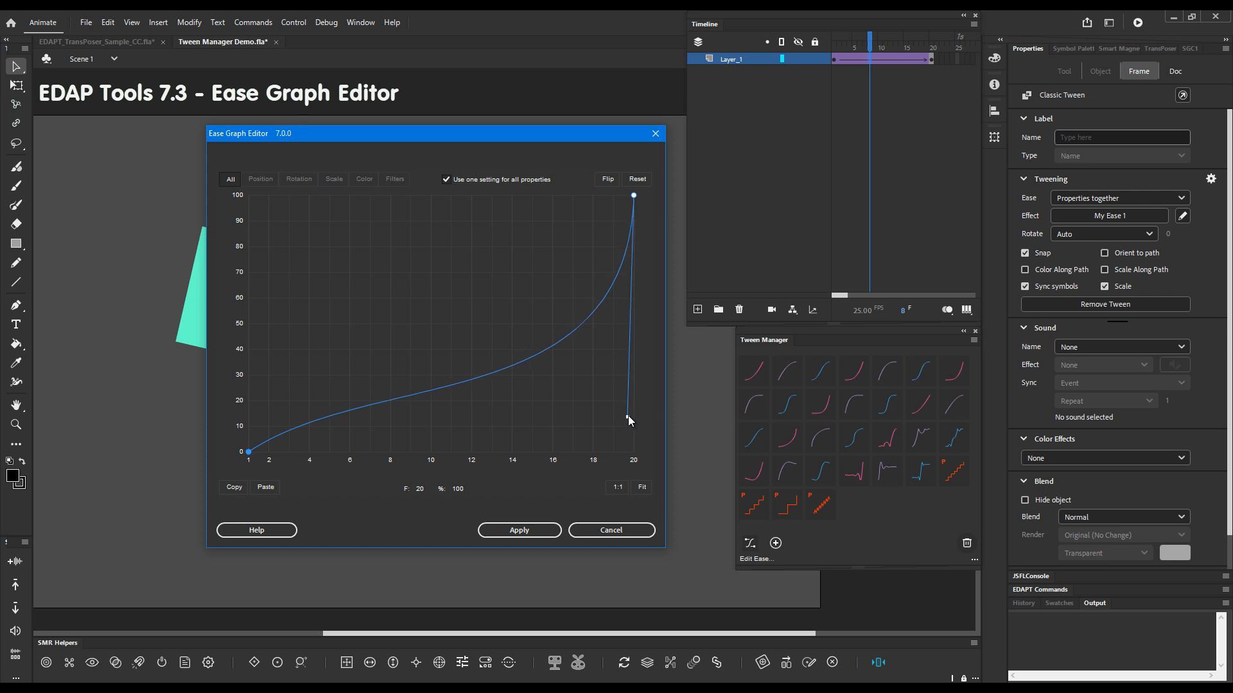
Step: Read the Ease Graph Editor's help on its editing controls, and try zooming the graph before fitting it back in view
click(256, 530)
drag(436, 207, 487, 218)
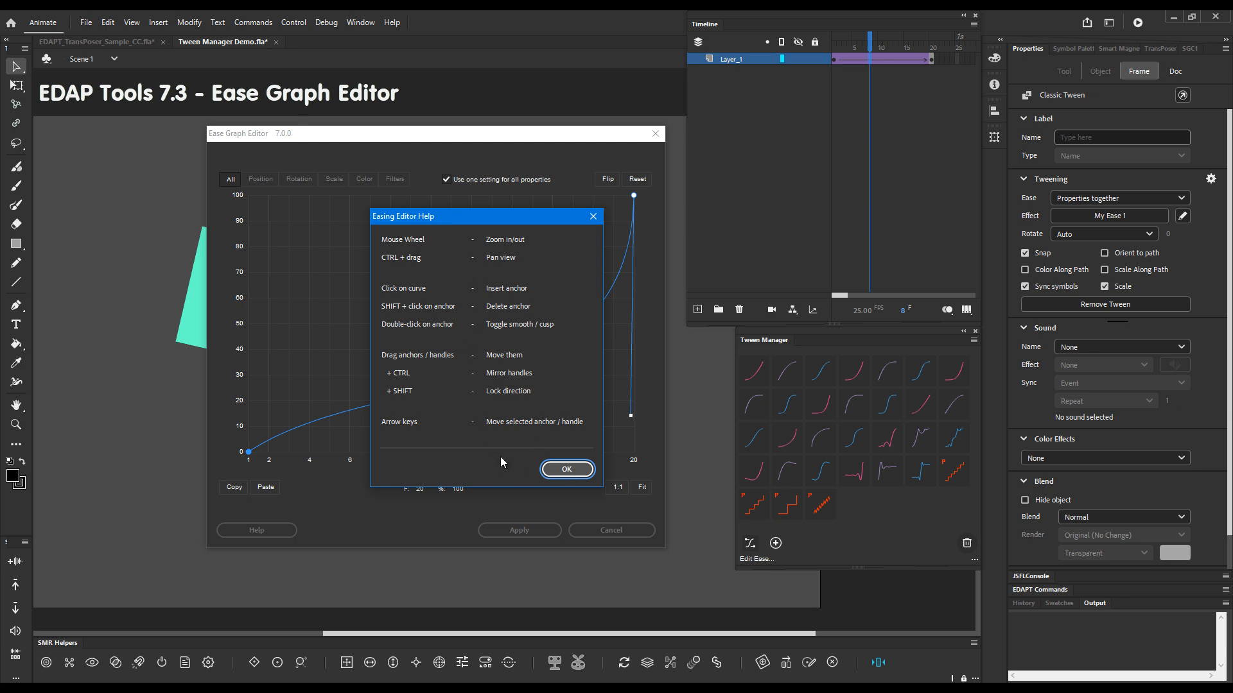
click(567, 471)
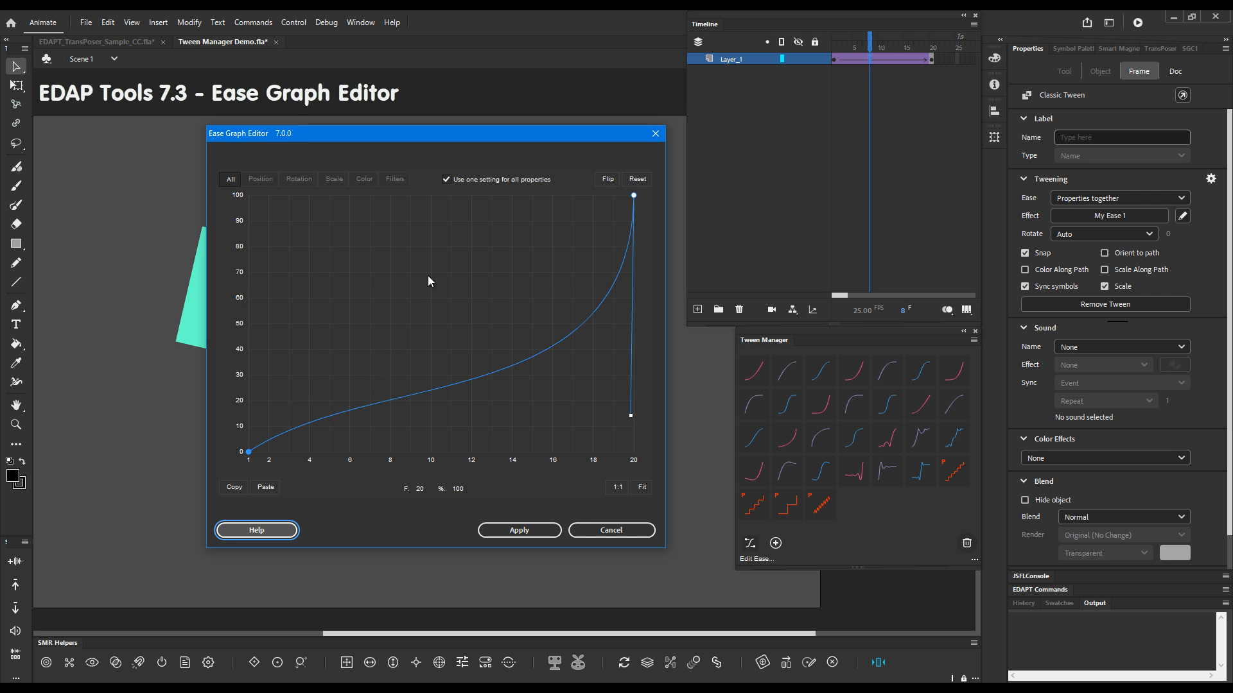
scroll(429, 281, down, 2)
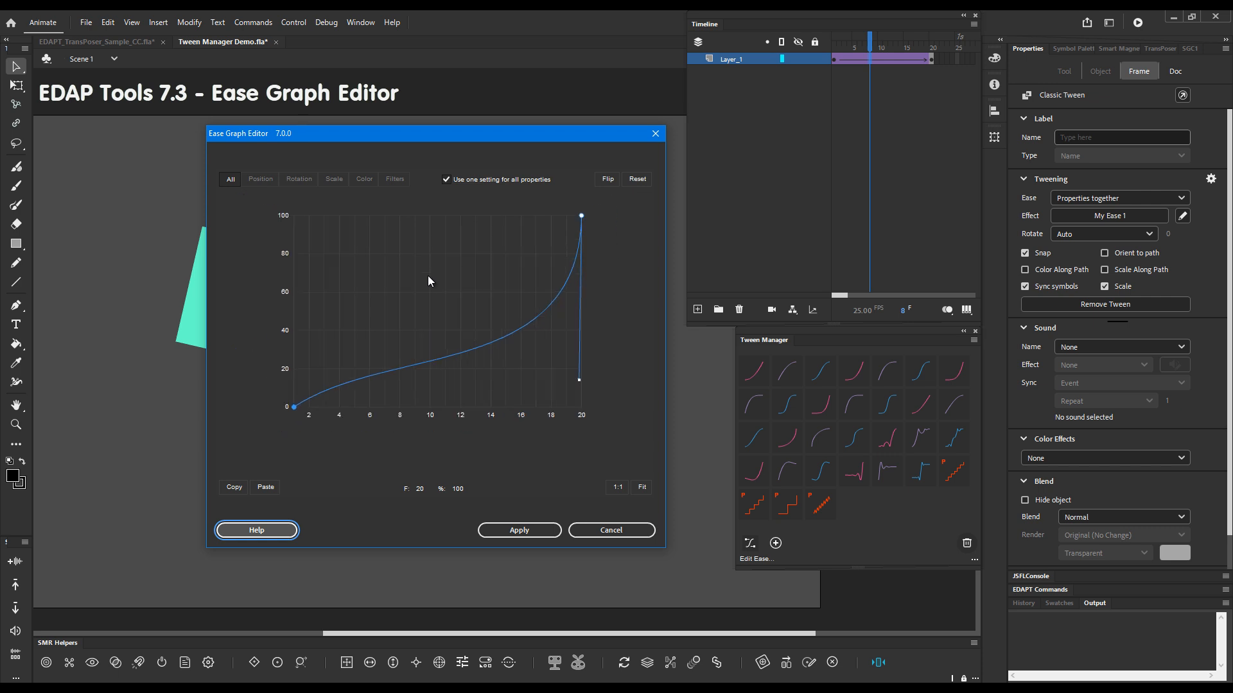
scroll(429, 281, up, 2)
scroll(428, 281, down, 3)
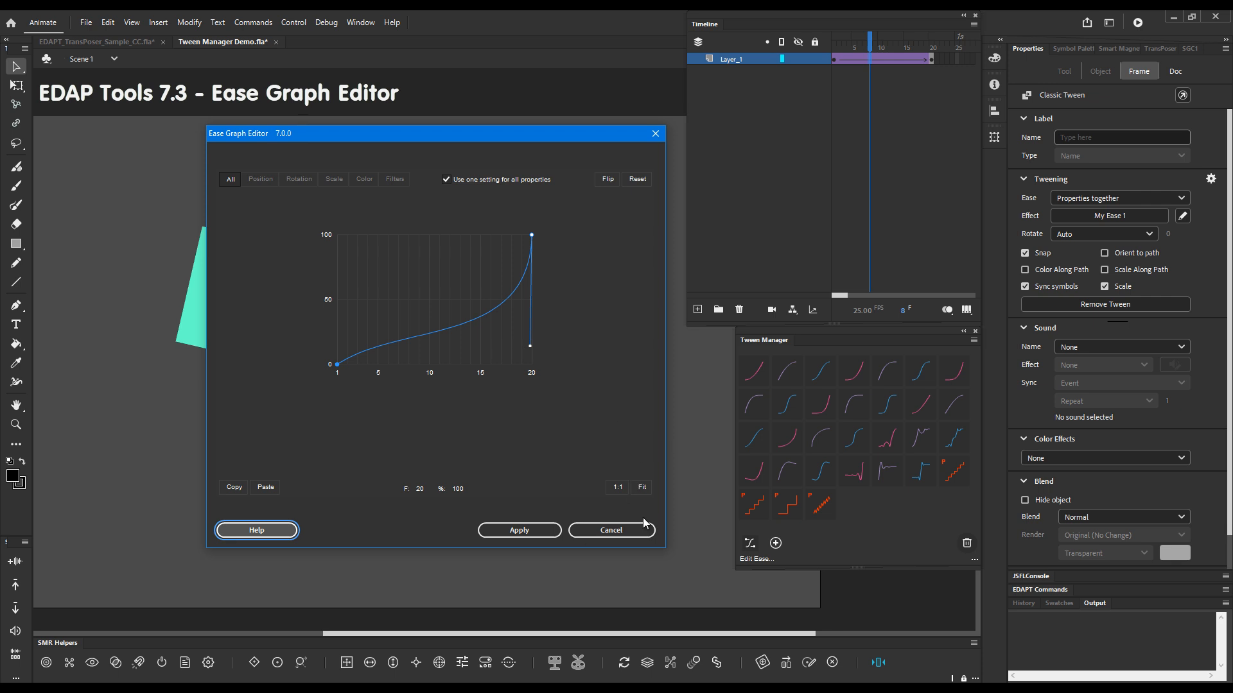
click(643, 489)
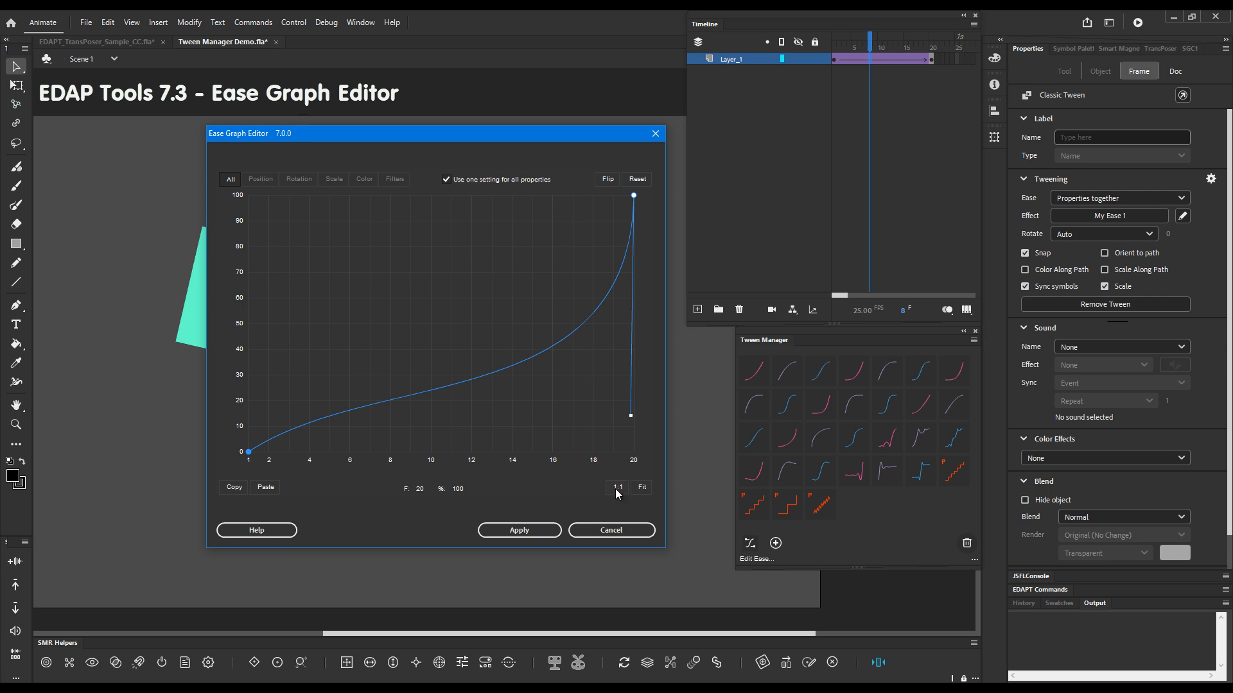
Step: Insert three anchors on the curve, near frames 6, 12 and 18, and raise the first to about 63% at frame 6.5
drag(631, 416, 605, 409)
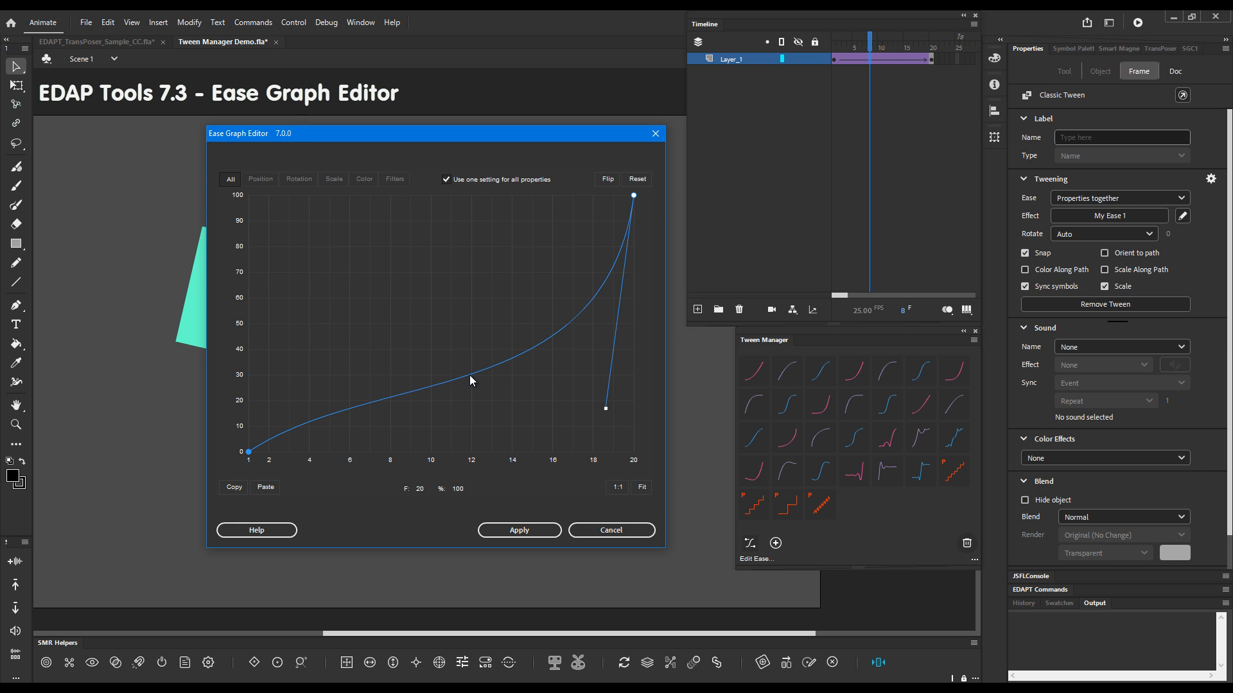
click(471, 375)
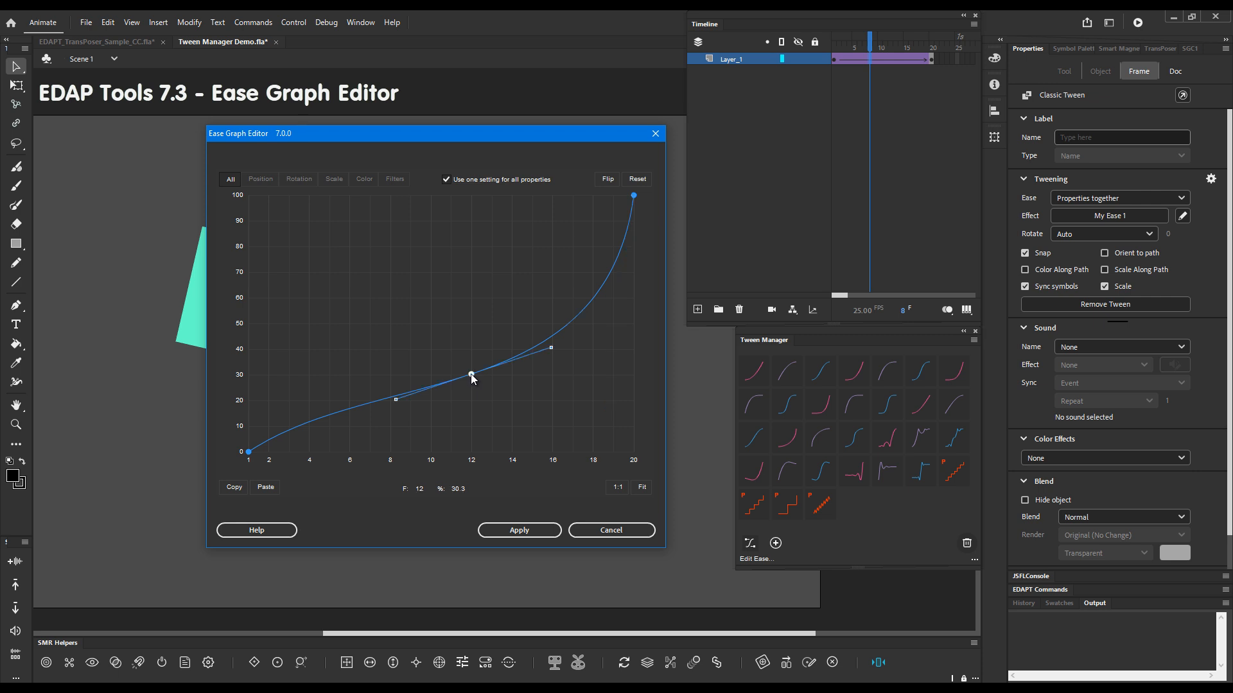
click(585, 308)
click(346, 410)
drag(347, 411, 416, 296)
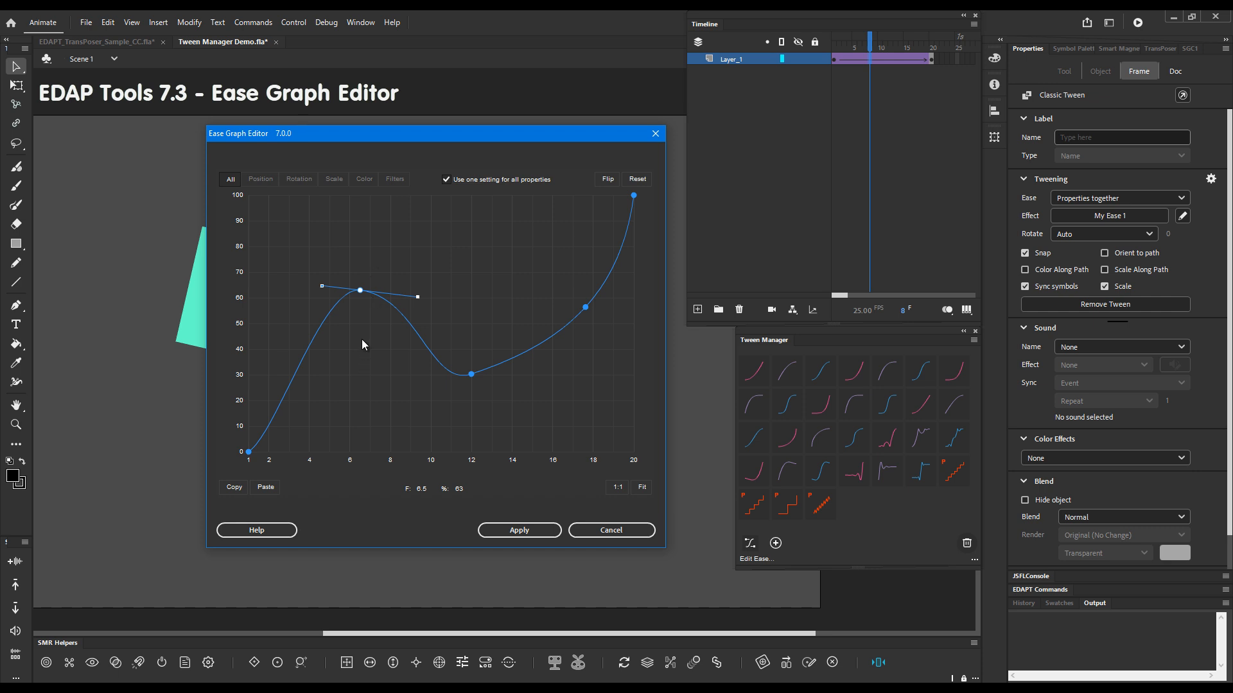
Step: Move the first inserted anchor to about frame 6.3 at 58% and swing its mirrored handles around until they are nearly level
key(shift)
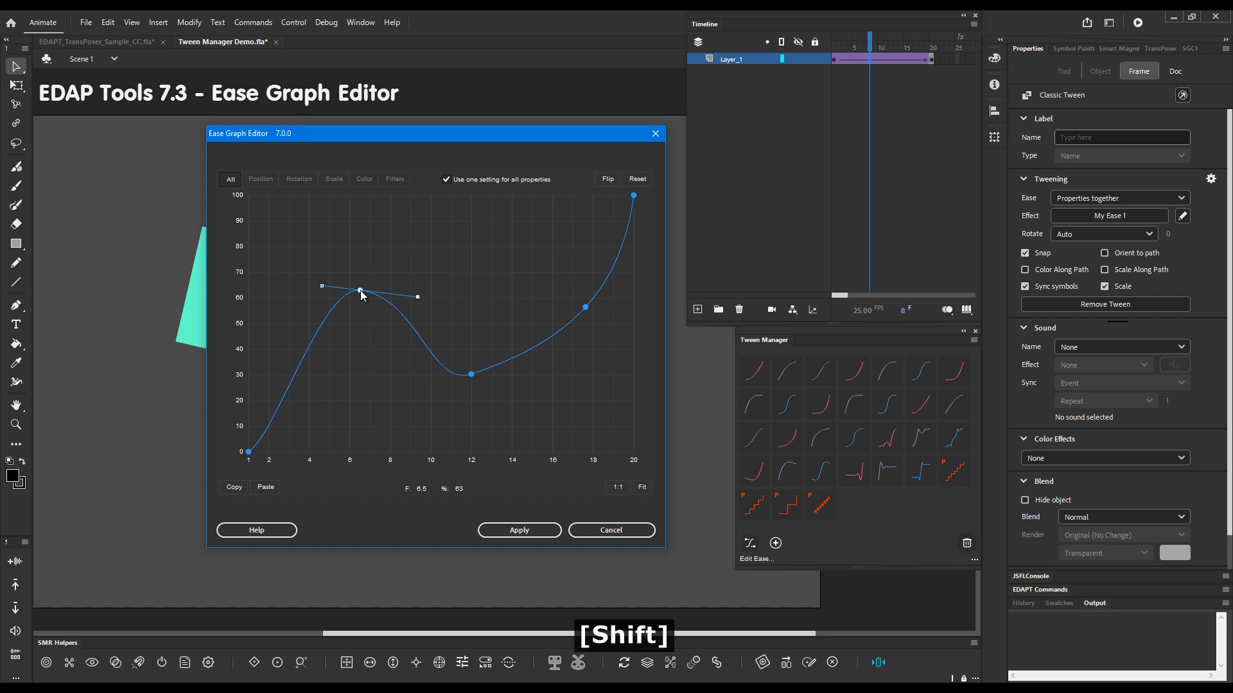
drag(360, 290, 409, 298)
key(ctrl)
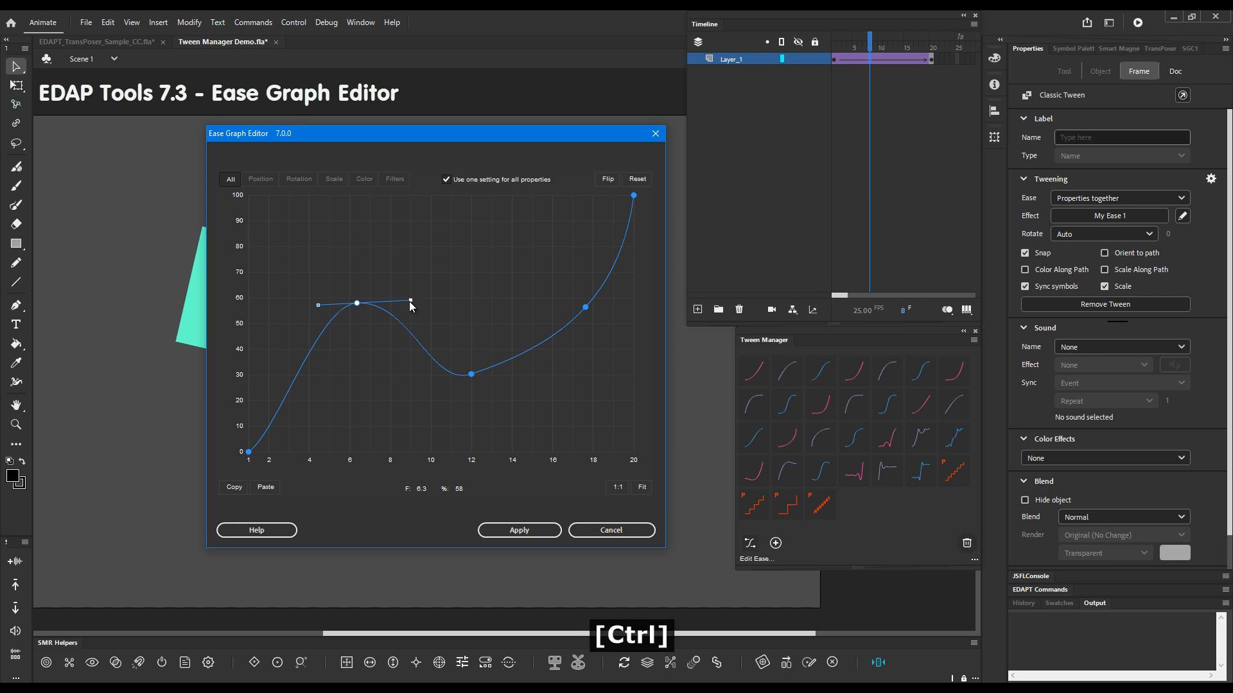
drag(411, 300, 375, 444)
drag(388, 439, 415, 302)
Step: Convert the anchor at frame 6.3 to a cusp and pull both of its handles down to form a sharp peak
click(358, 305)
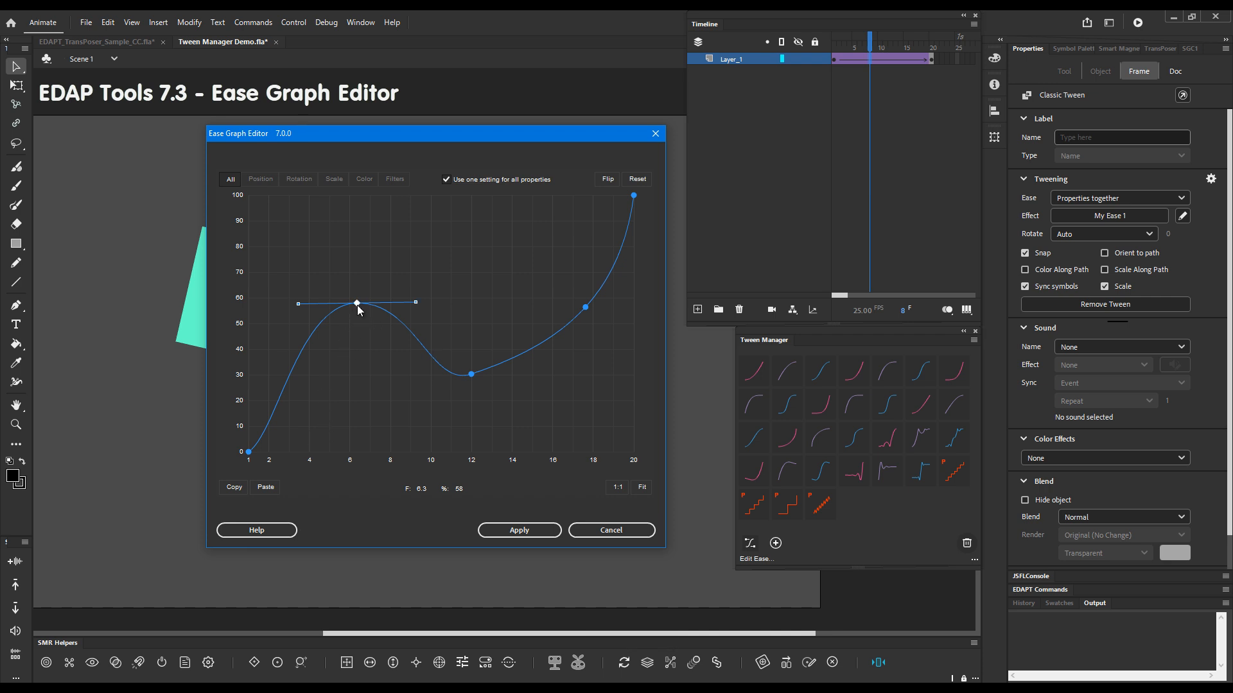
drag(416, 303, 375, 419)
drag(298, 305, 335, 415)
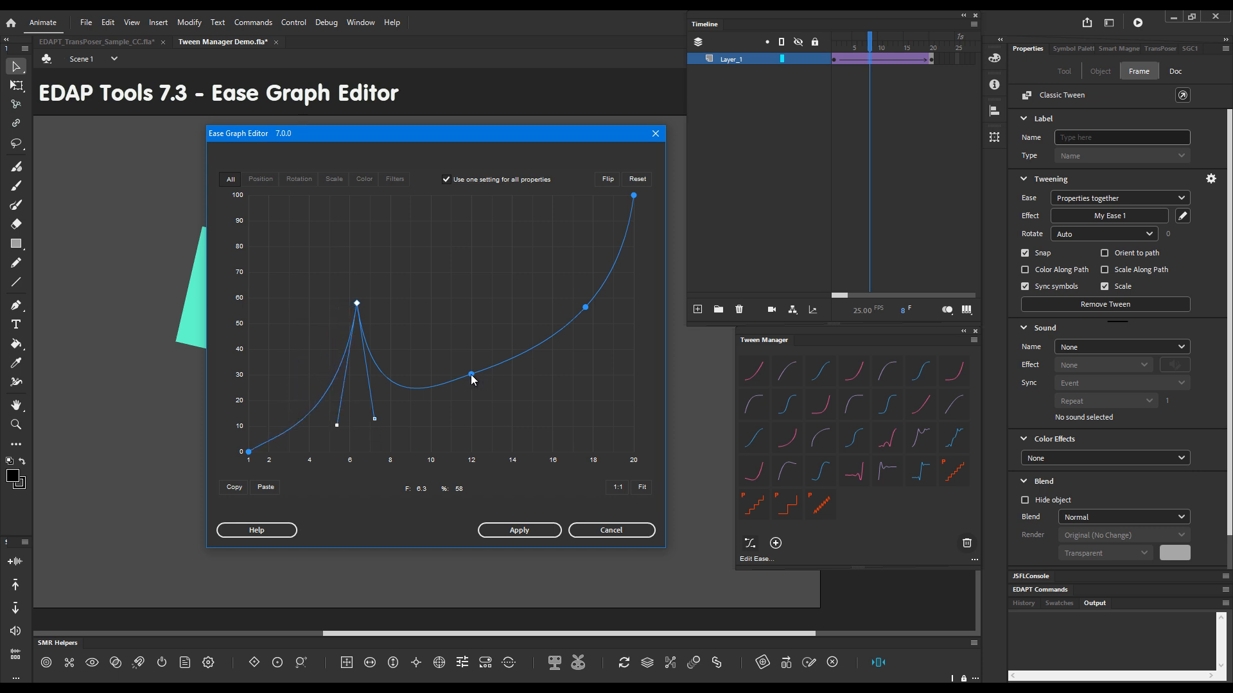
Step: Delete the three inserted anchors from the ease curve, leaving only the start and end anchors
key(shift)
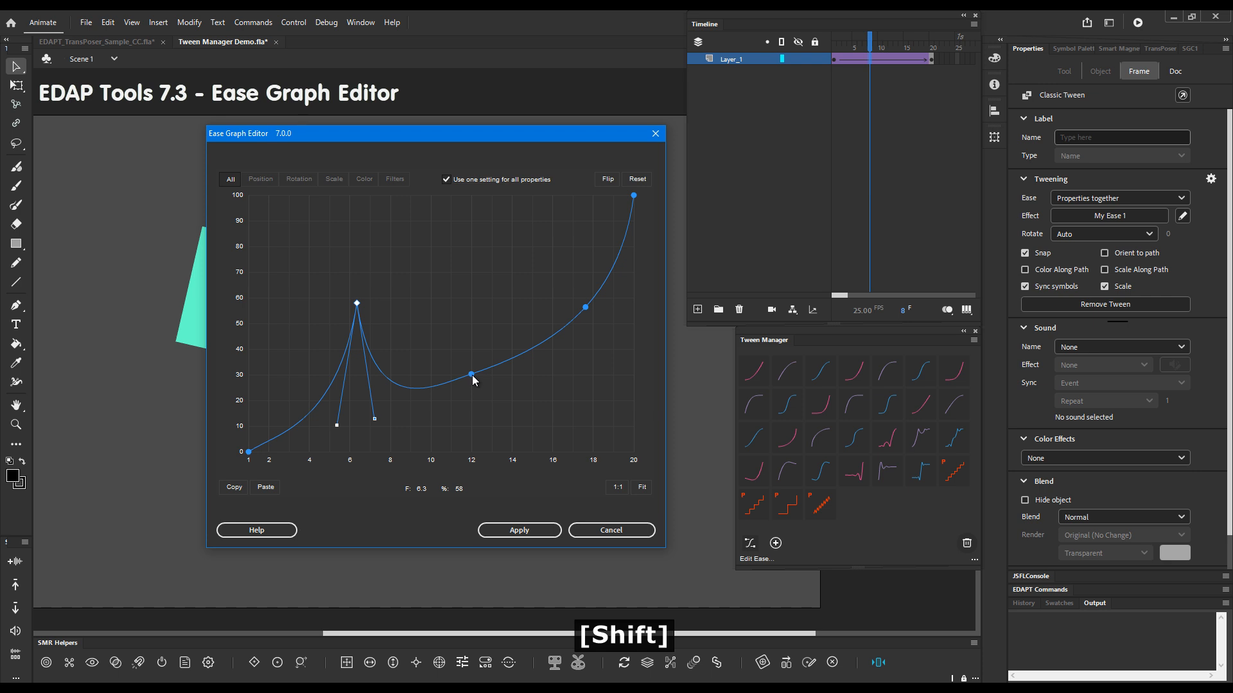
shift+click(472, 375)
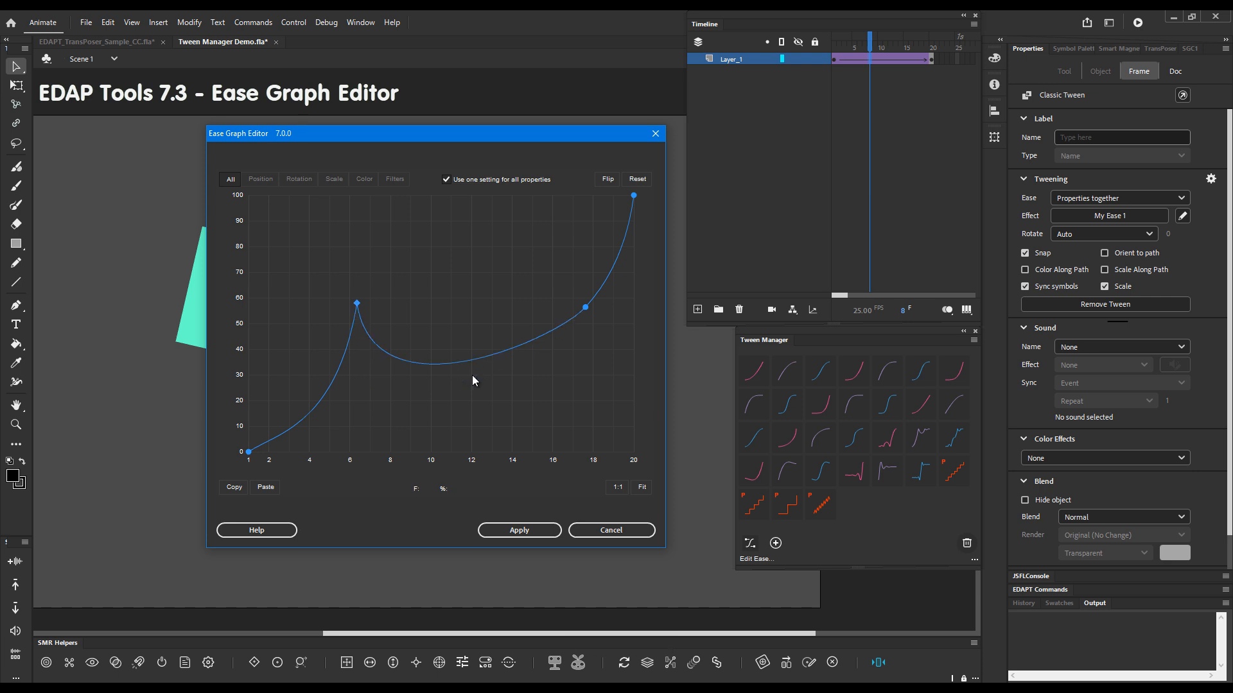
shift+click(585, 309)
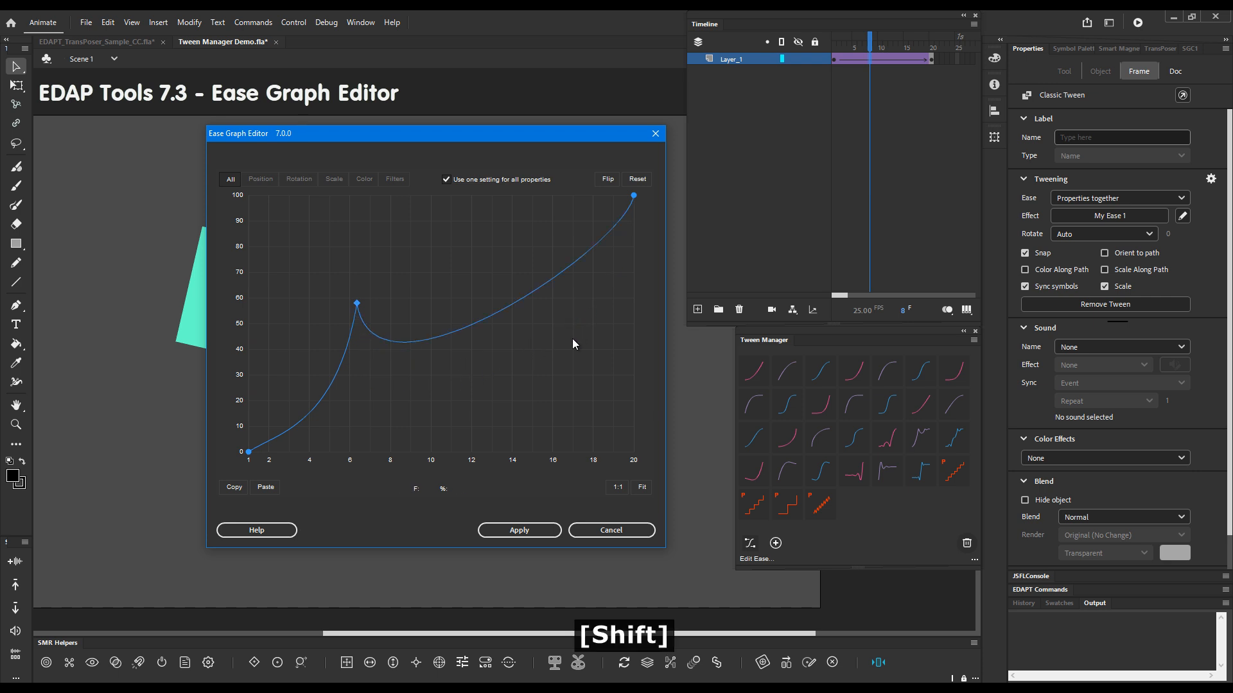
shift+click(357, 304)
Step: Pull the end anchor's handle back and far above the 100% level so the curve overshoots before frame 20
click(634, 195)
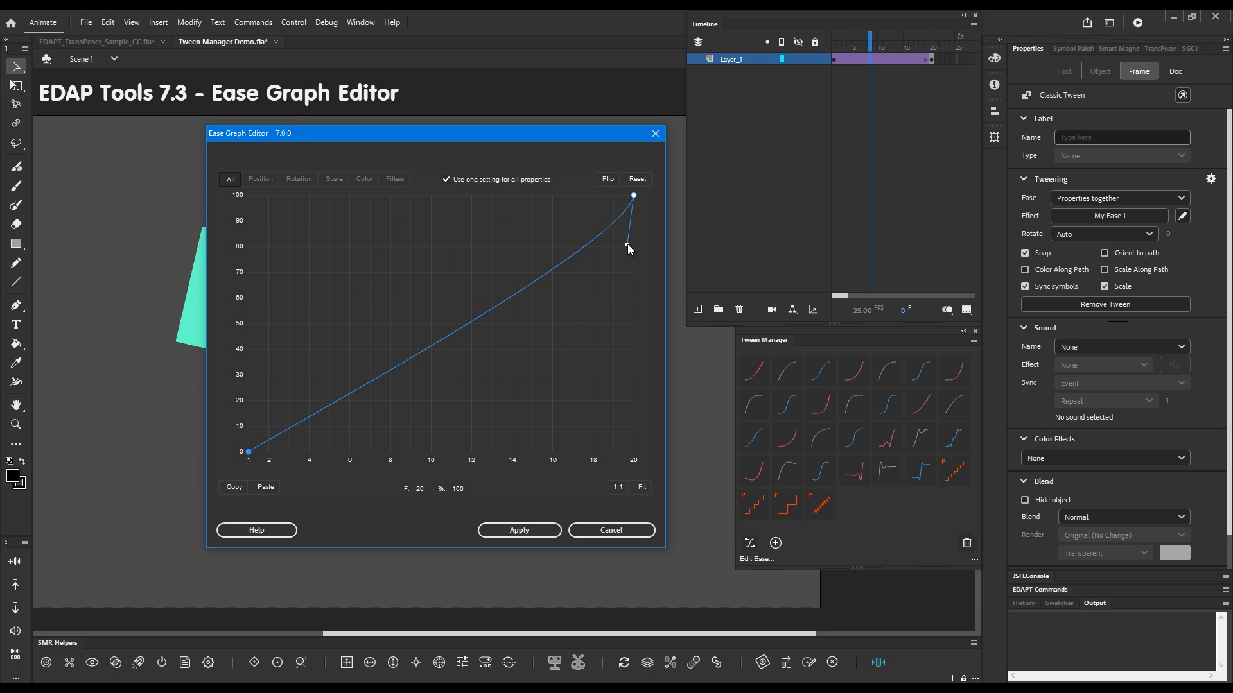
drag(625, 247, 610, 190)
drag(572, 246, 552, 390)
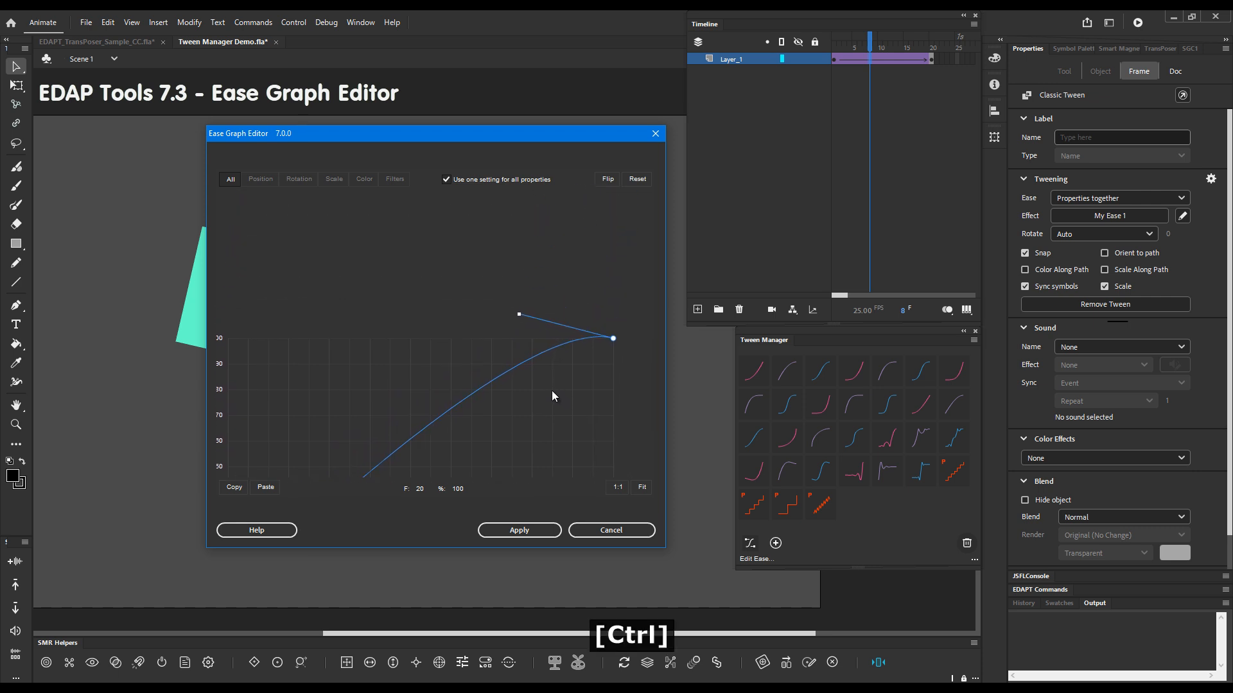
drag(520, 317, 431, 206)
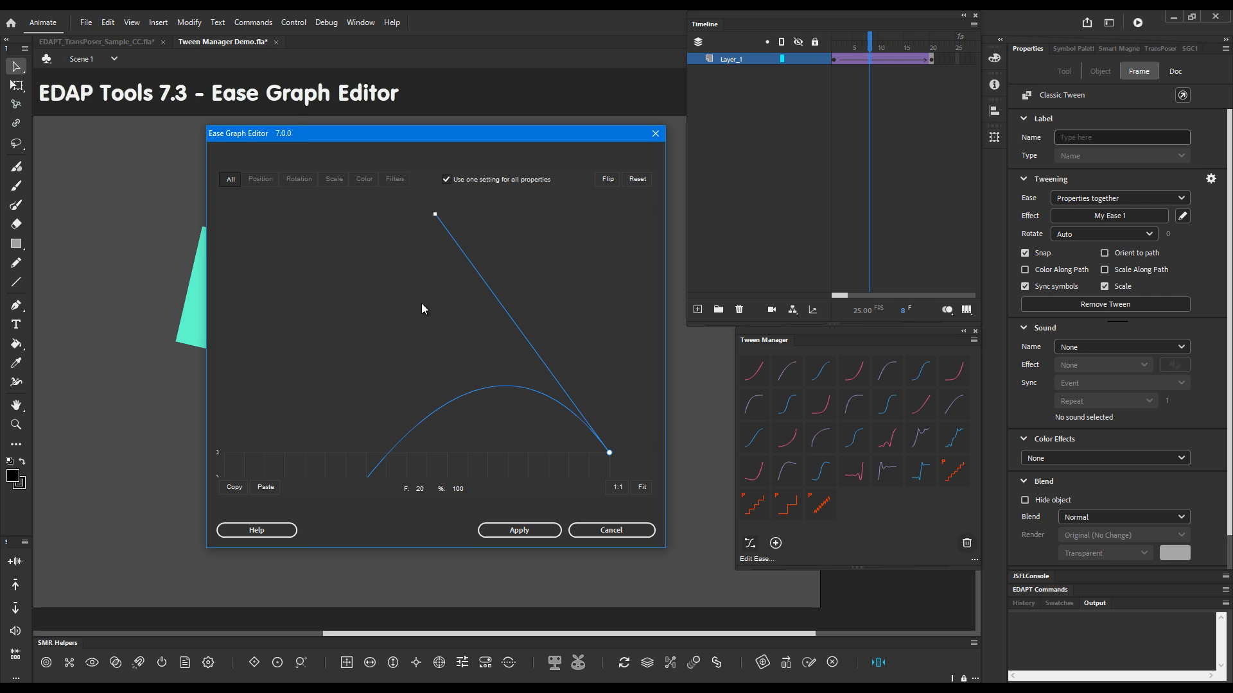
Step: Insert an anchor near frame 7, move it to about frame 11.2 at 39.2%, and raise both its handles into a dip
scroll(421, 303, down, 5)
scroll(426, 309, down, 2)
drag(452, 433, 436, 384)
click(383, 350)
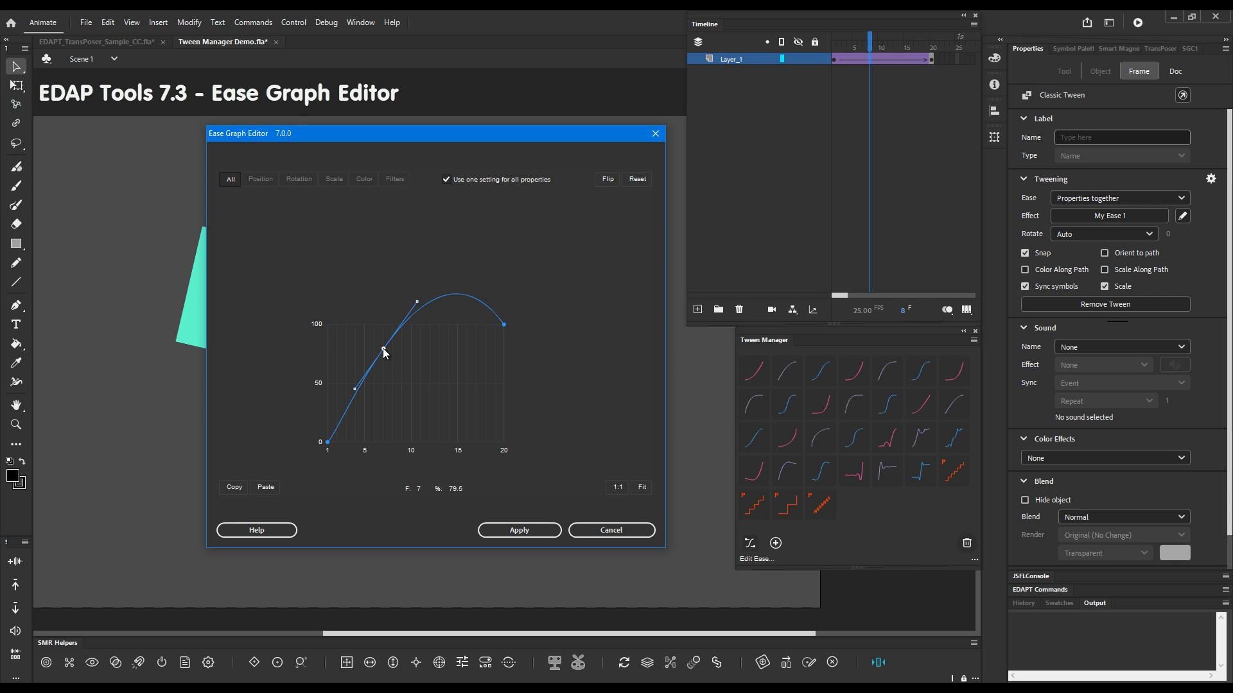
mouse_move(384, 352)
mouse_down()
mouse_move(423, 400)
mouse_move(382, 360)
mouse_move(378, 330)
mouse_up()
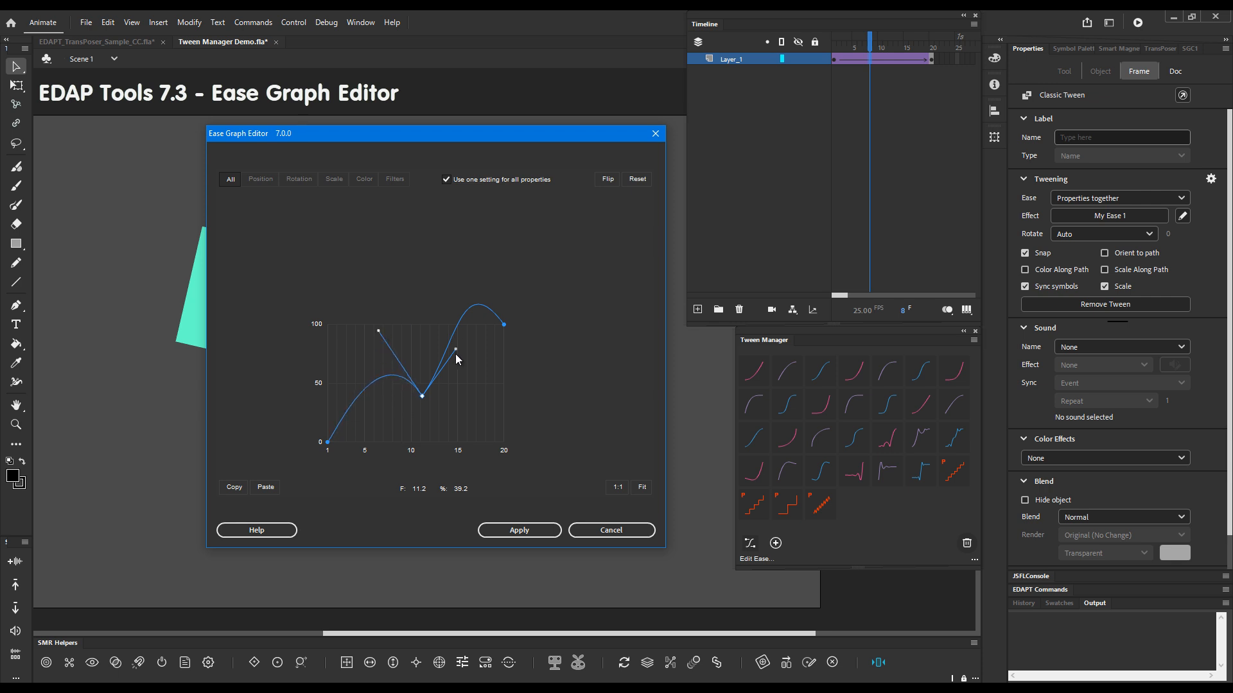
drag(452, 351, 429, 315)
Step: Raise the start anchor's handle, apply the reshaped curve to the tween, and scrub the timeline to frame 11
click(328, 443)
drag(330, 441, 343, 385)
click(521, 530)
drag(834, 57, 886, 82)
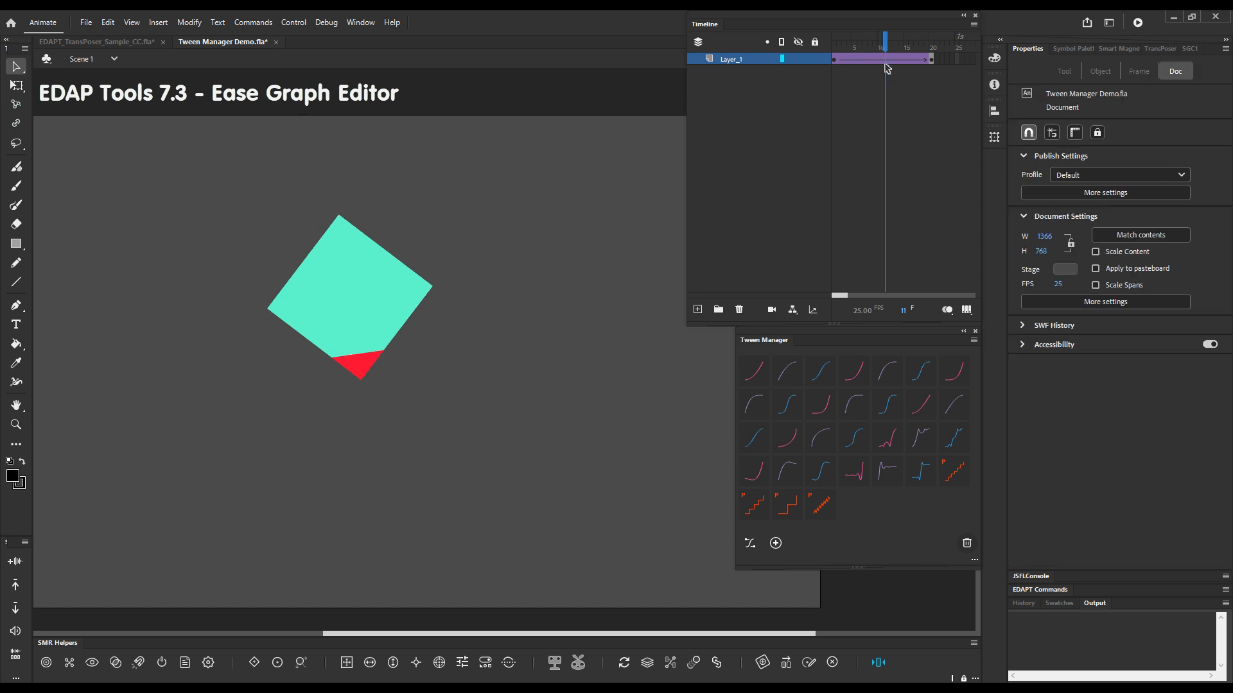
Step: Open the tween in the Ease Graph Editor and nudge the middle anchor horizontally to frame 11 at 39.4%
click(750, 543)
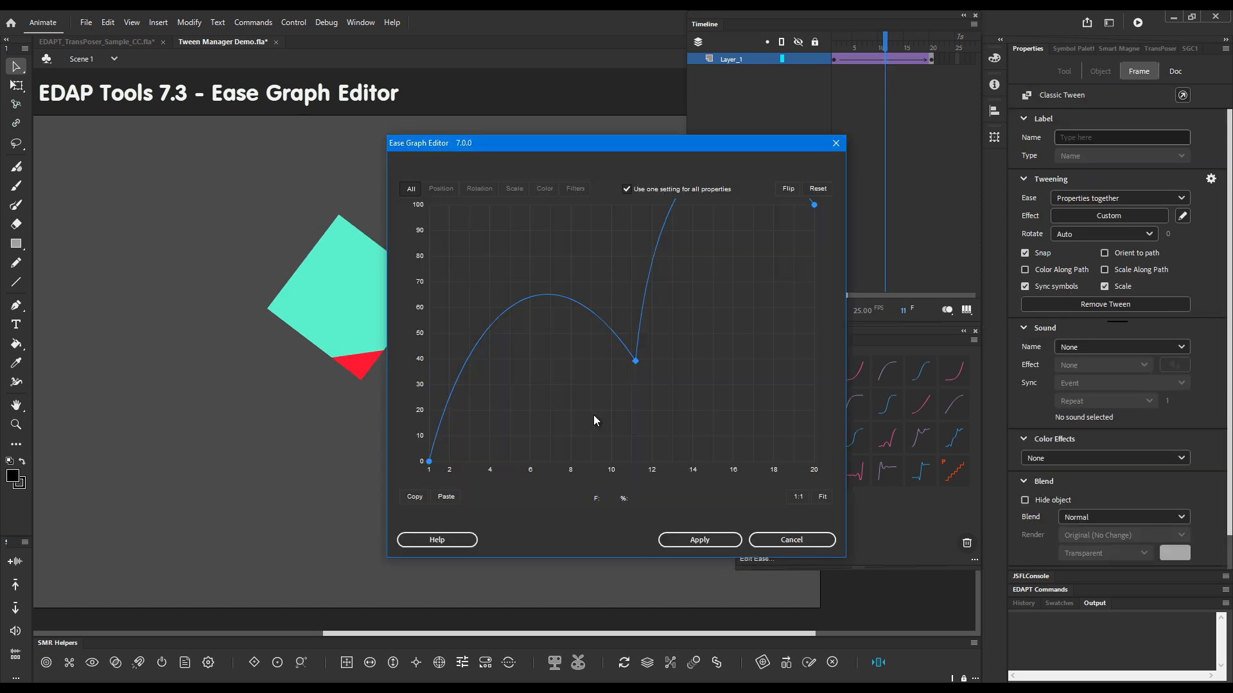
click(636, 361)
key(Right)
key(Left)
key(Right)
key(Right)
key(Right)
key(Right)
key(Right)
key(Left)
key(Left)
key(Left)
key(Left)
key(Left)
key(Left)
key(Left)
key(Left)
key(Left)
key(Left)
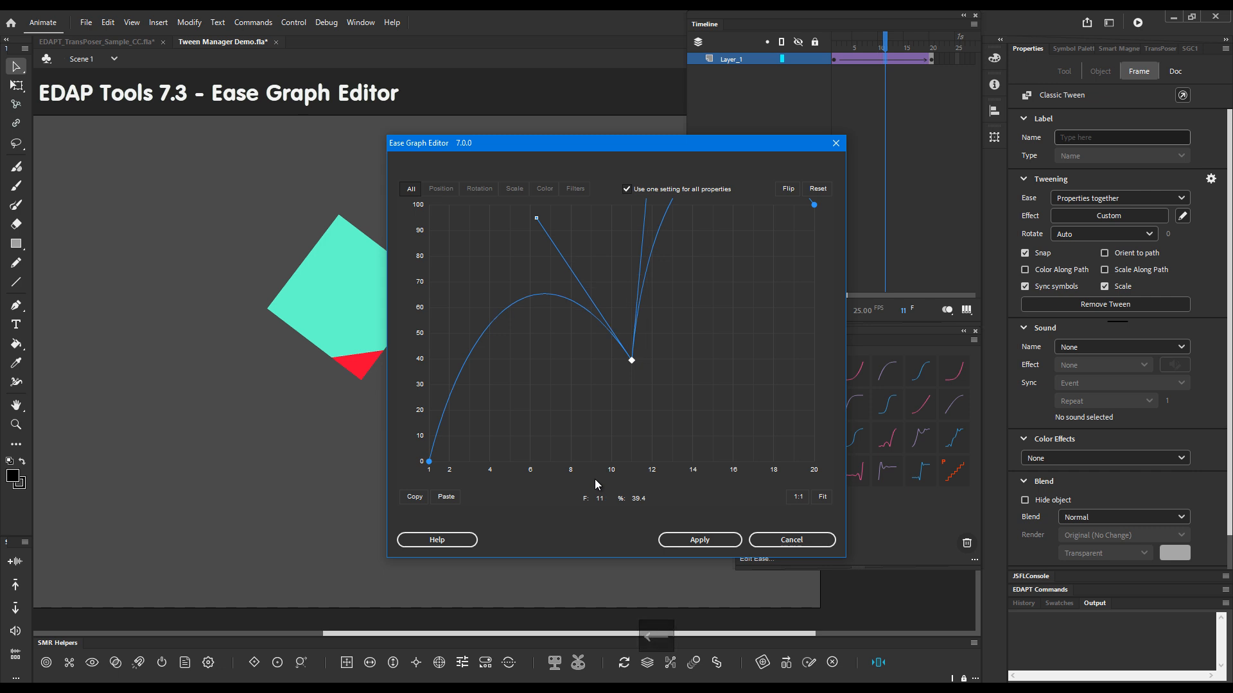
Step: Fine-tune the middle anchor down to 38.7% at frame 11 in a magnified view, and restore the graph to 1:1
ctrl+scroll(645, 362, up, 1)
ctrl+scroll(646, 362, up, 4)
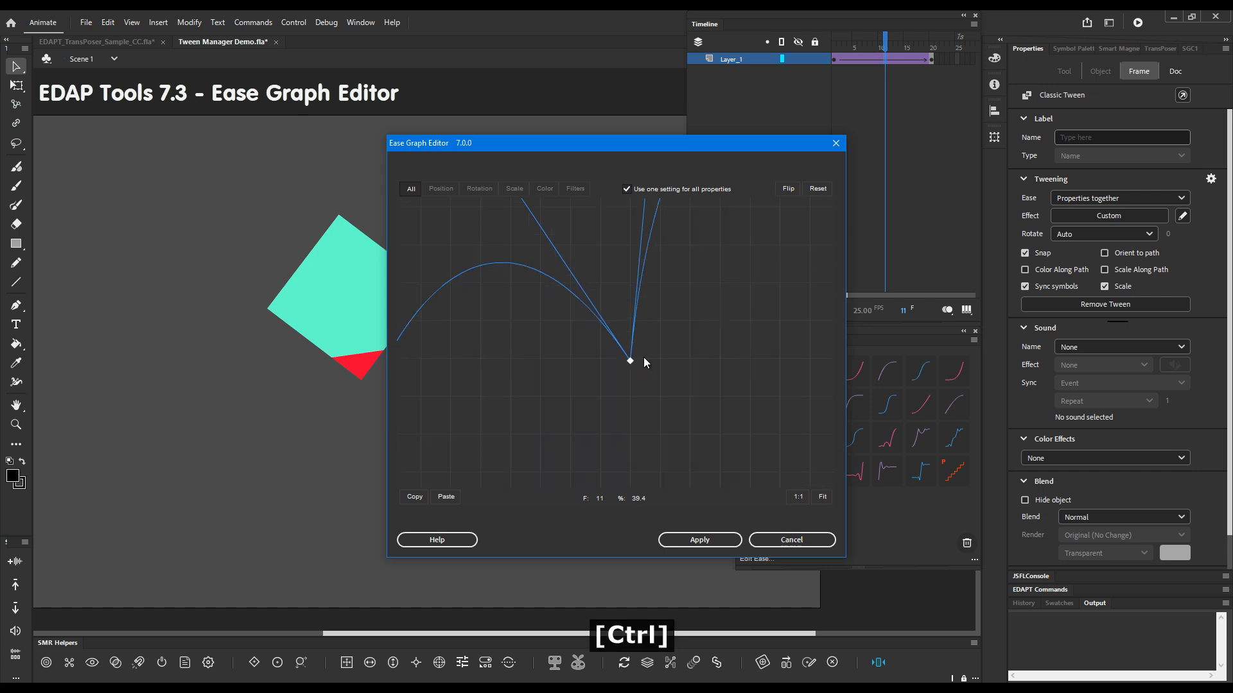
ctrl+scroll(644, 358, down, 1)
mouse_move(613, 368)
mouse_down()
mouse_move(625, 372)
mouse_move(591, 372)
mouse_move(613, 374)
mouse_up()
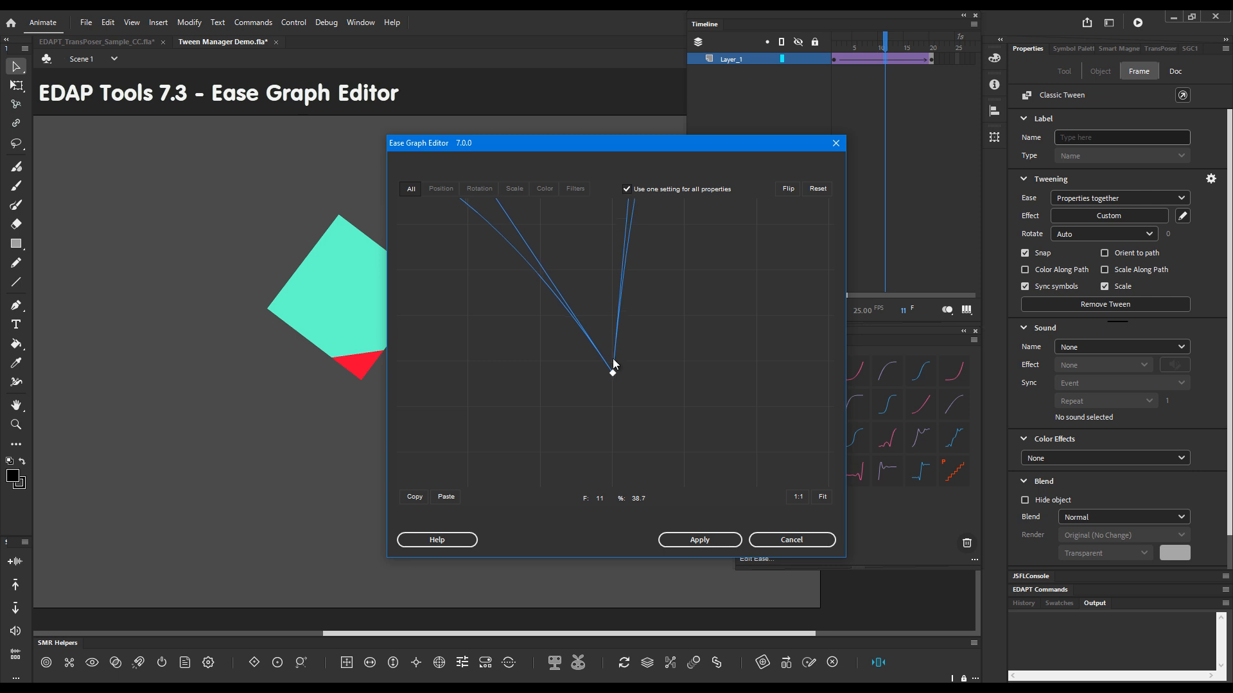
click(798, 501)
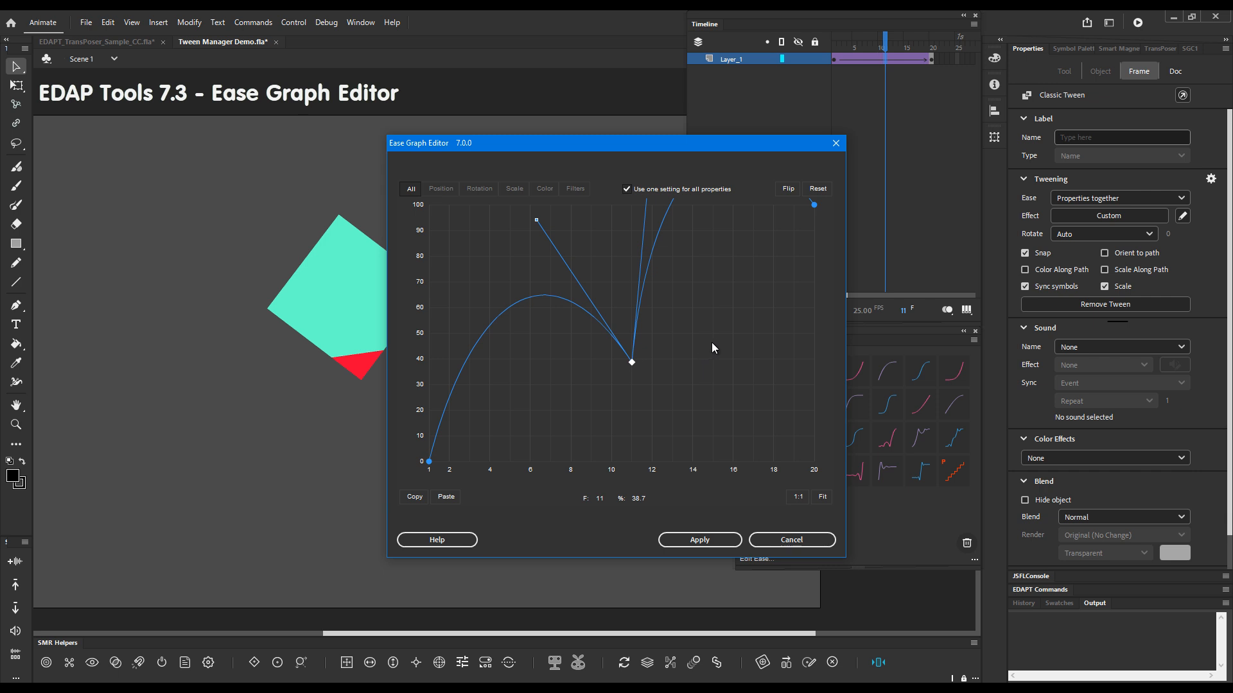
Step: Try leaning the middle anchor's outgoing handle back past the anchor, and return it to vertically above the anchor
drag(722, 318, 714, 393)
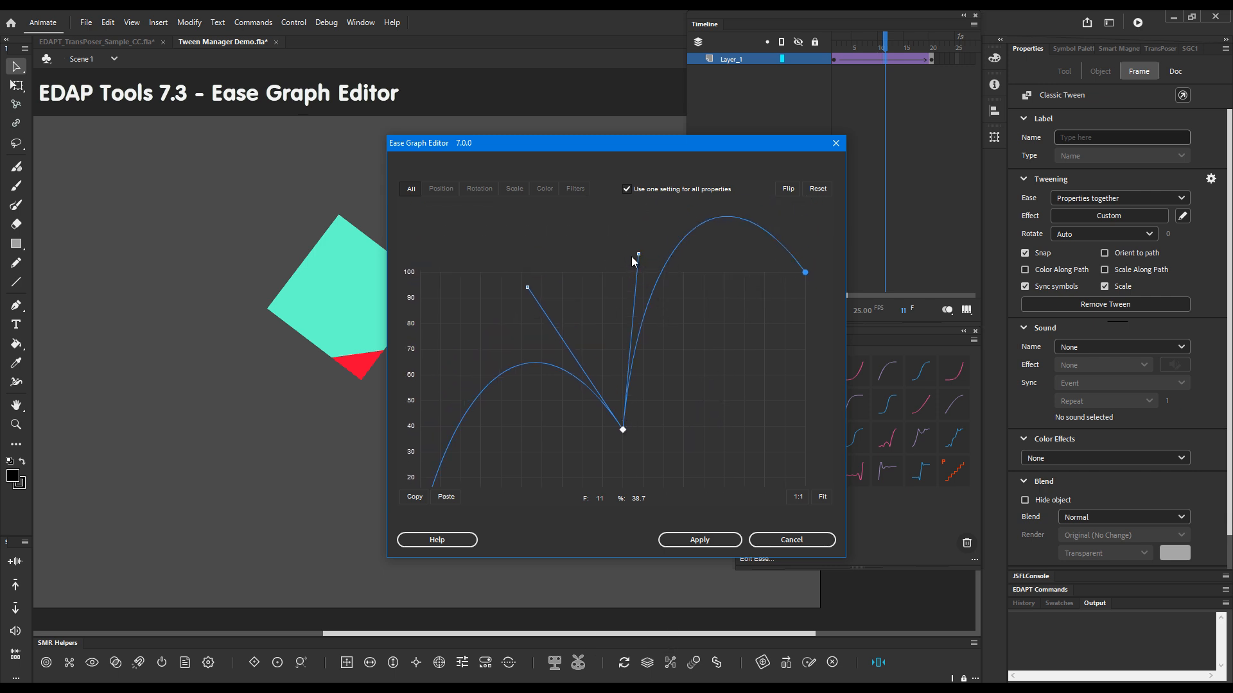
drag(638, 253, 564, 255)
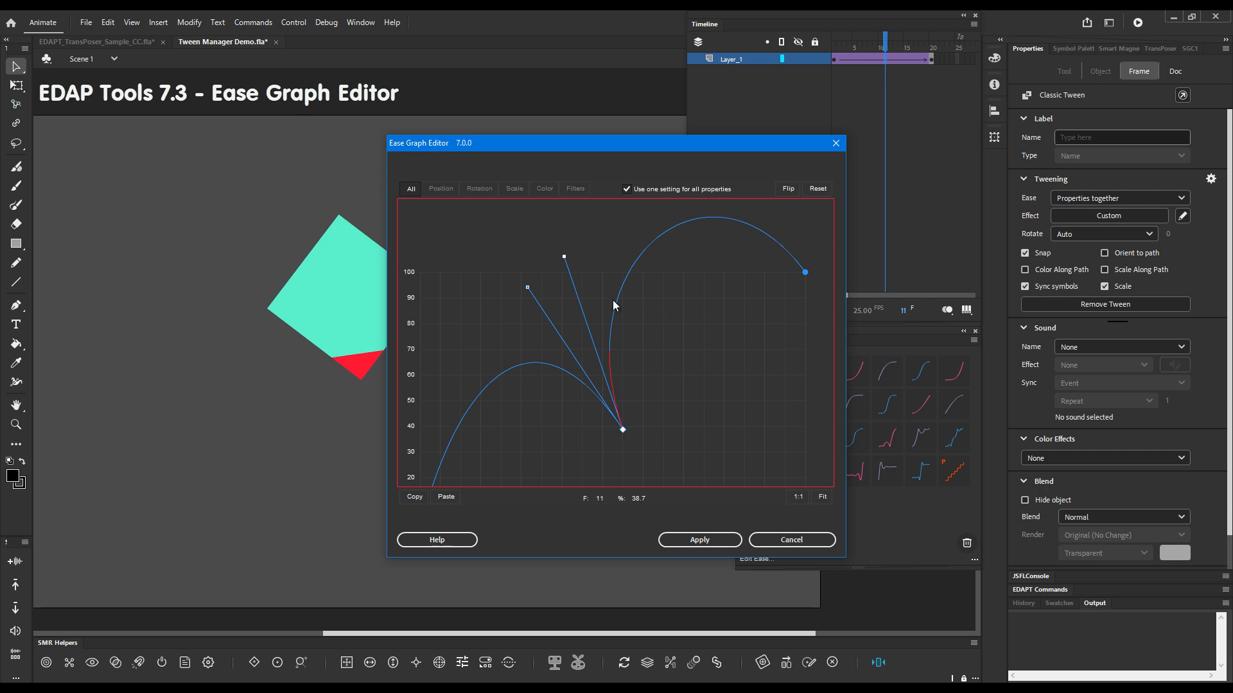
drag(564, 258, 622, 303)
Step: Convert the middle anchor to a smooth point with its outgoing handle pulled down, and move it to about frame 9.5 at 62%
drag(622, 430, 616, 397)
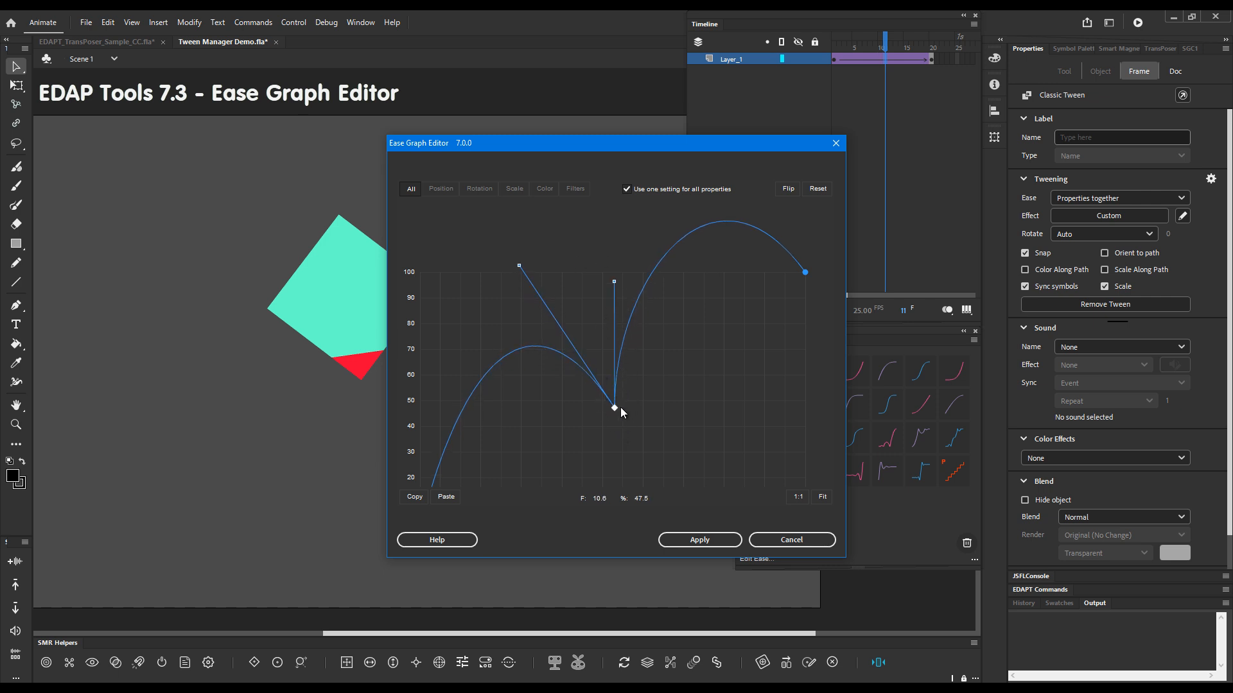
double_click(615, 409)
drag(614, 281, 697, 456)
key(ctrl)
drag(614, 408, 591, 369)
Step: Swing the end anchor's handle from above the 100% level to straight below the anchor, at about 56%
click(805, 273)
drag(781, 307, 773, 362)
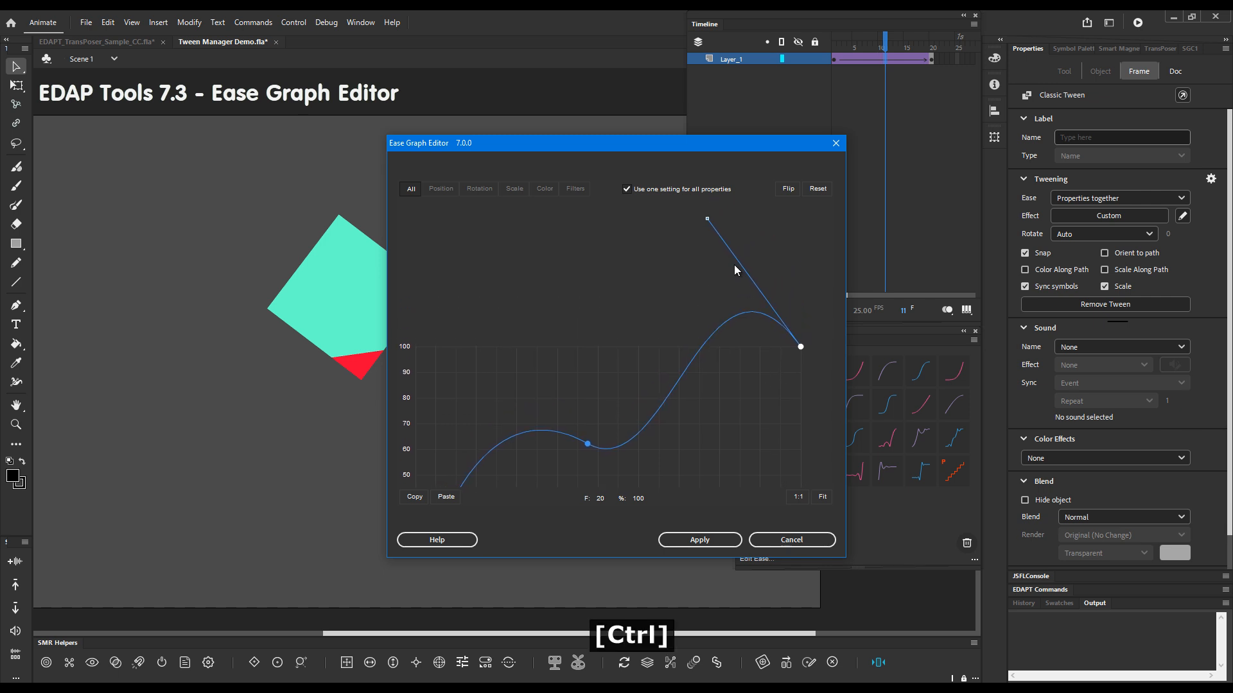
drag(707, 218, 816, 456)
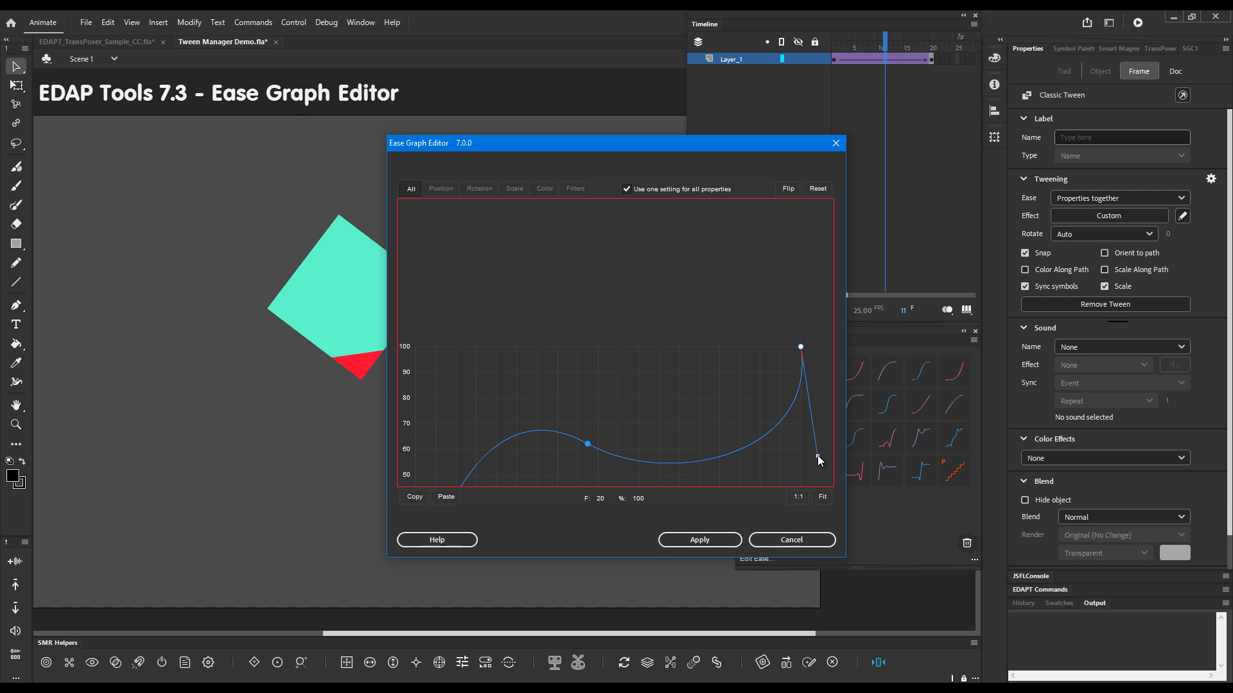
drag(818, 456, 827, 325)
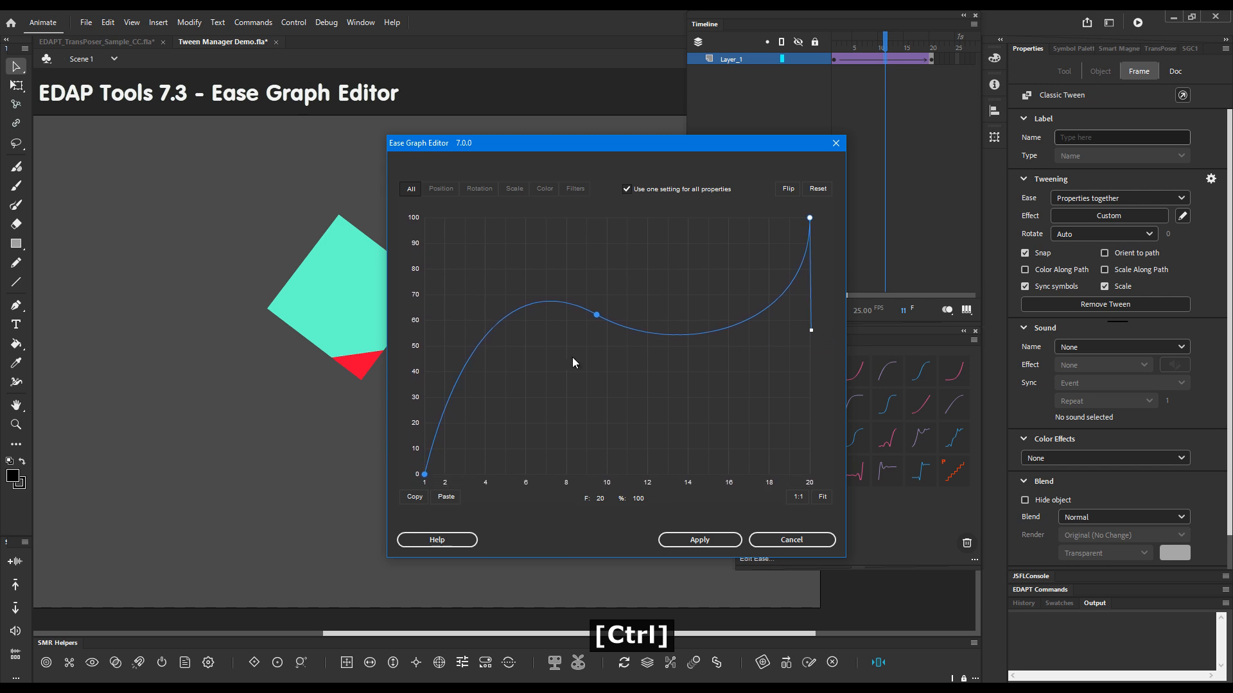
Step: Raise the start anchor's handle to nearly vertical and move the middle anchor to frame 11.2 at 52.7%
click(427, 470)
drag(425, 476, 434, 311)
drag(597, 314, 631, 339)
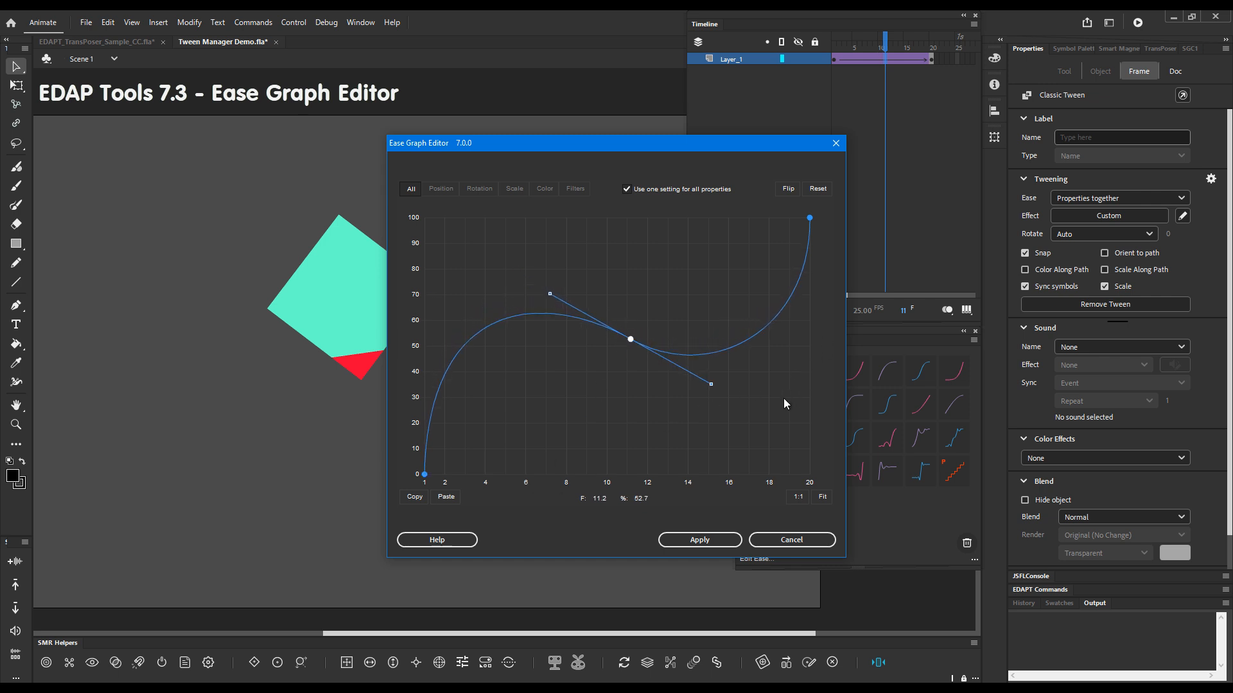
Step: Apply the smooth S-shaped curve to the tween and scrub the timeline to frame 10
click(697, 540)
click(857, 52)
drag(854, 51, 879, 76)
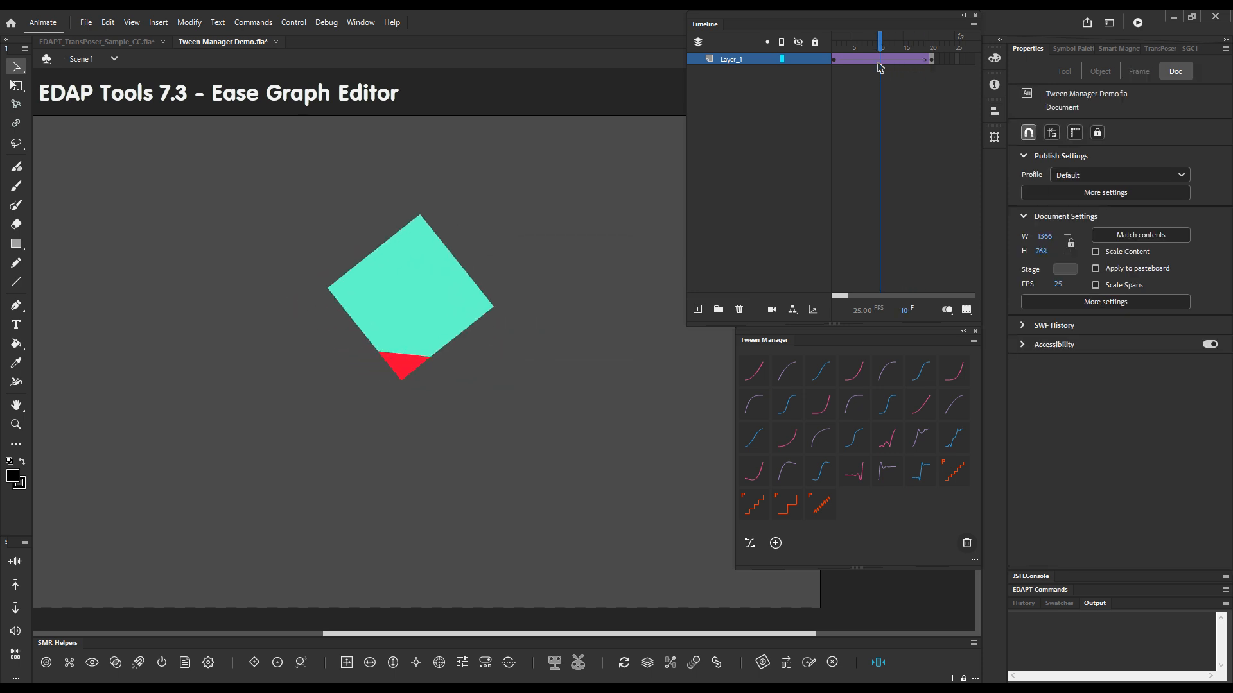
Step: Apply the Bounce Out preset to the tween, scrub to frame 10, and inspect its curve in the Ease Graph Editor
click(922, 440)
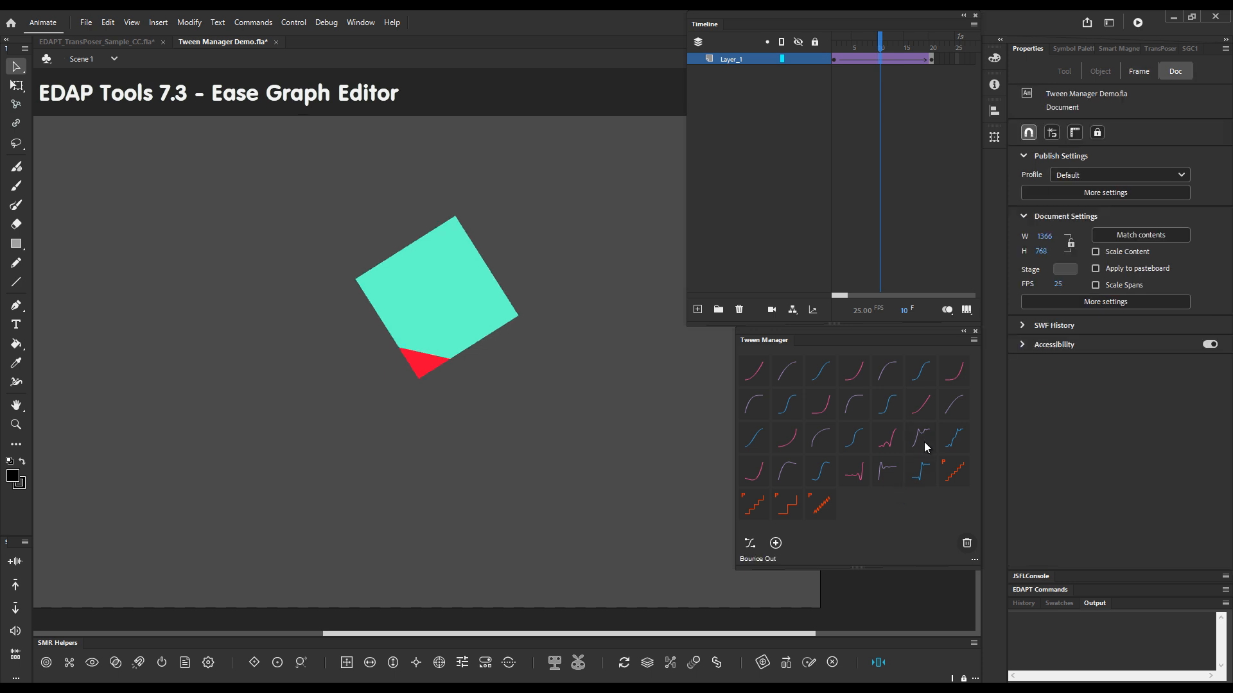
click(835, 59)
click(863, 63)
mouse_move(864, 63)
mouse_down()
mouse_move(936, 62)
mouse_move(880, 61)
mouse_up()
click(850, 137)
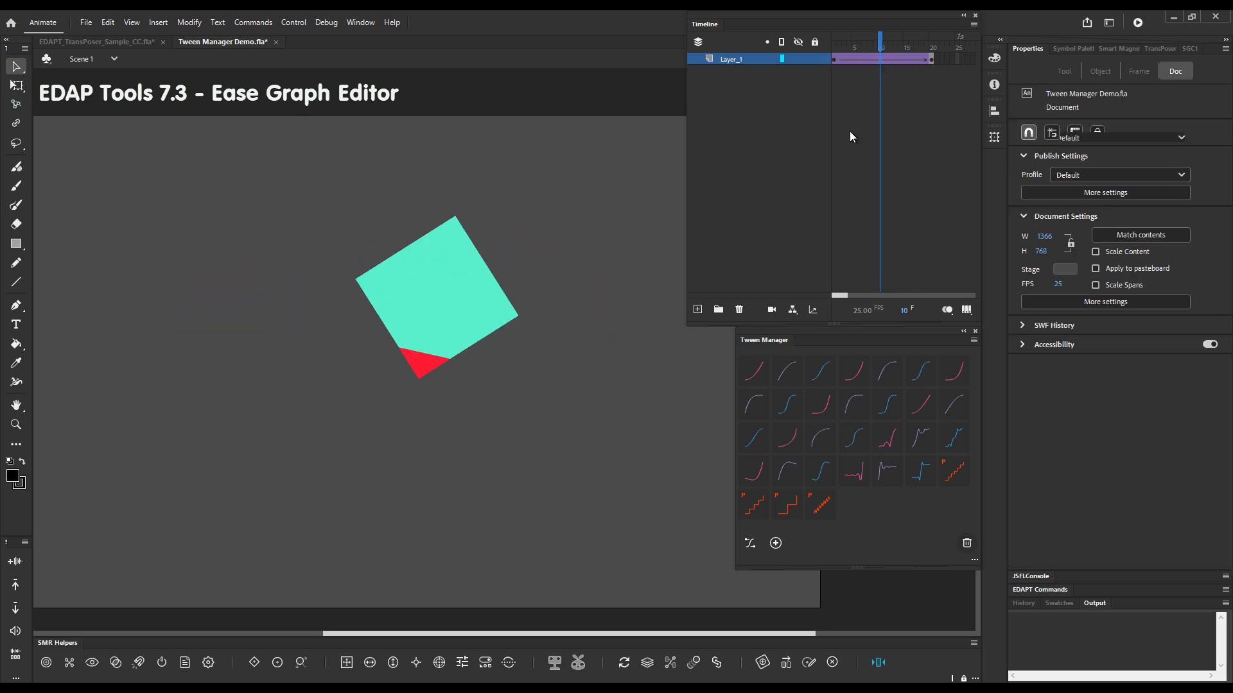
click(749, 543)
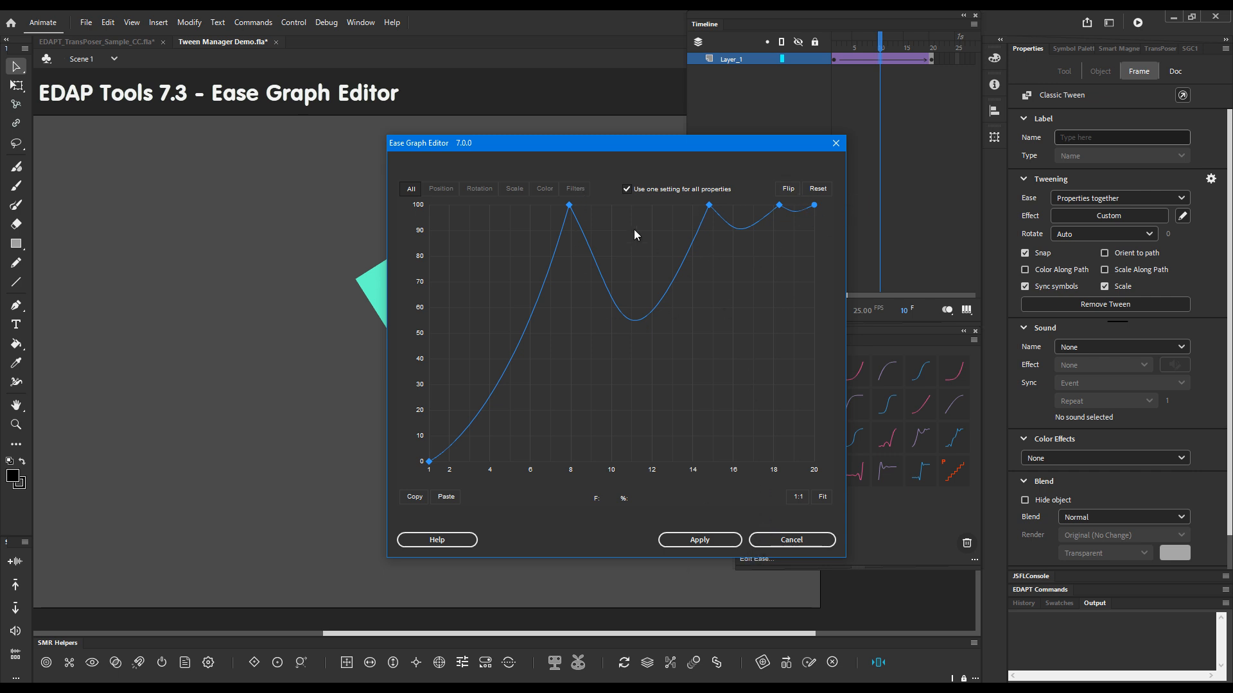
click(789, 541)
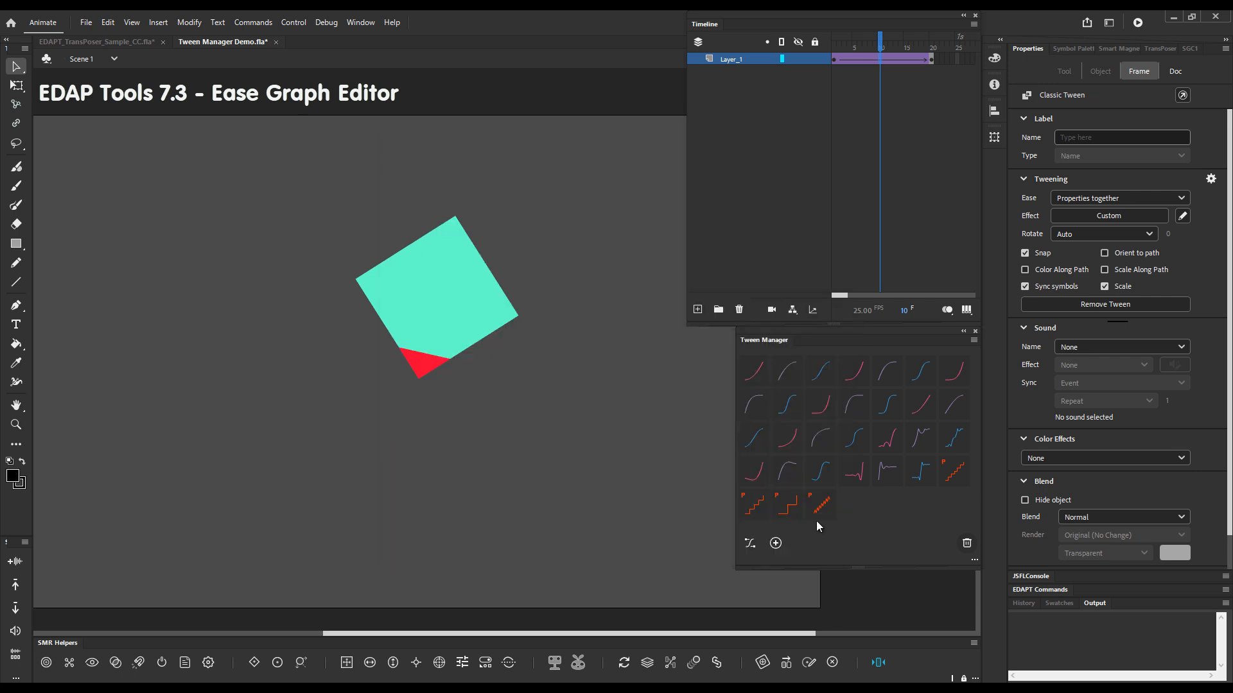
Step: Apply the oscillating elastic ease-in preset, scrub to frame 13, and inspect its curve in the Ease Graph Editor
click(857, 482)
click(837, 125)
drag(864, 44, 896, 67)
click(897, 67)
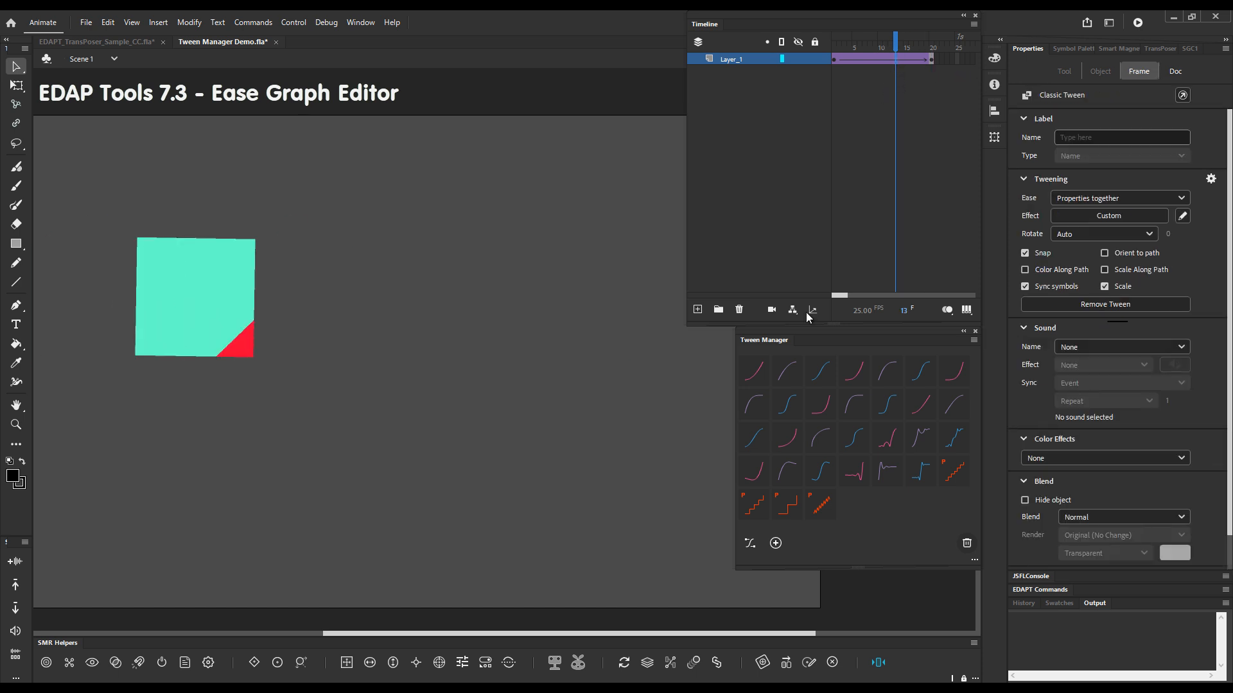
click(748, 543)
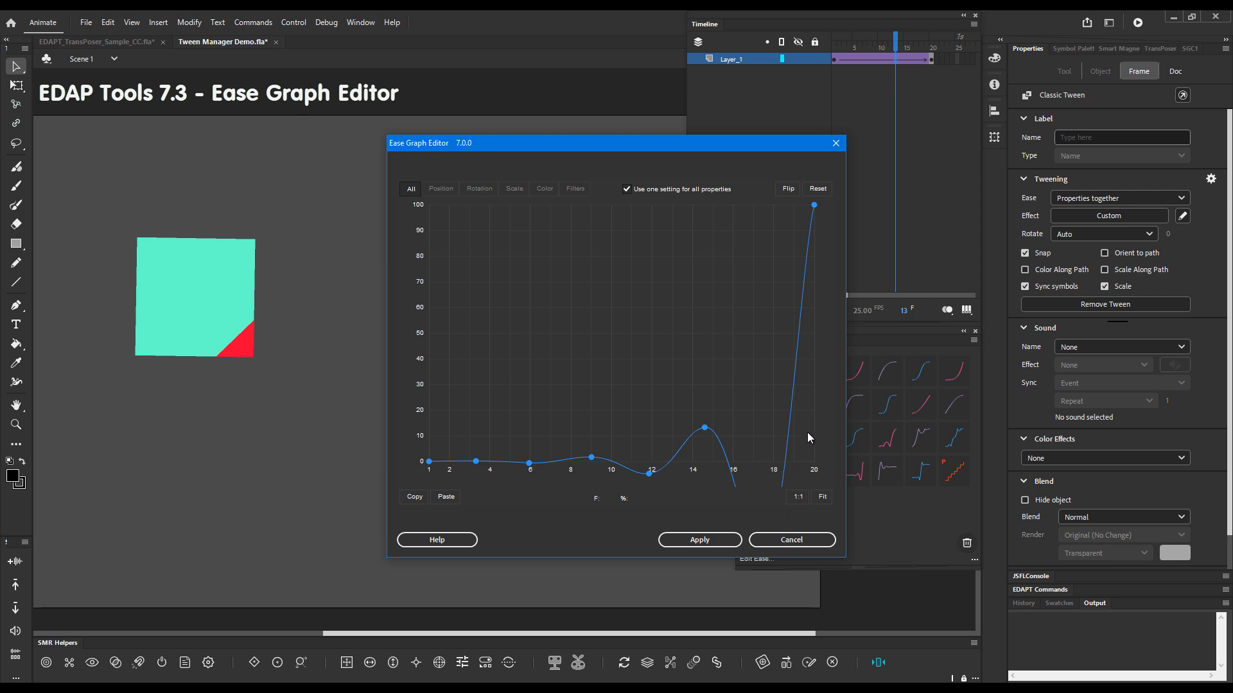
drag(811, 417, 770, 385)
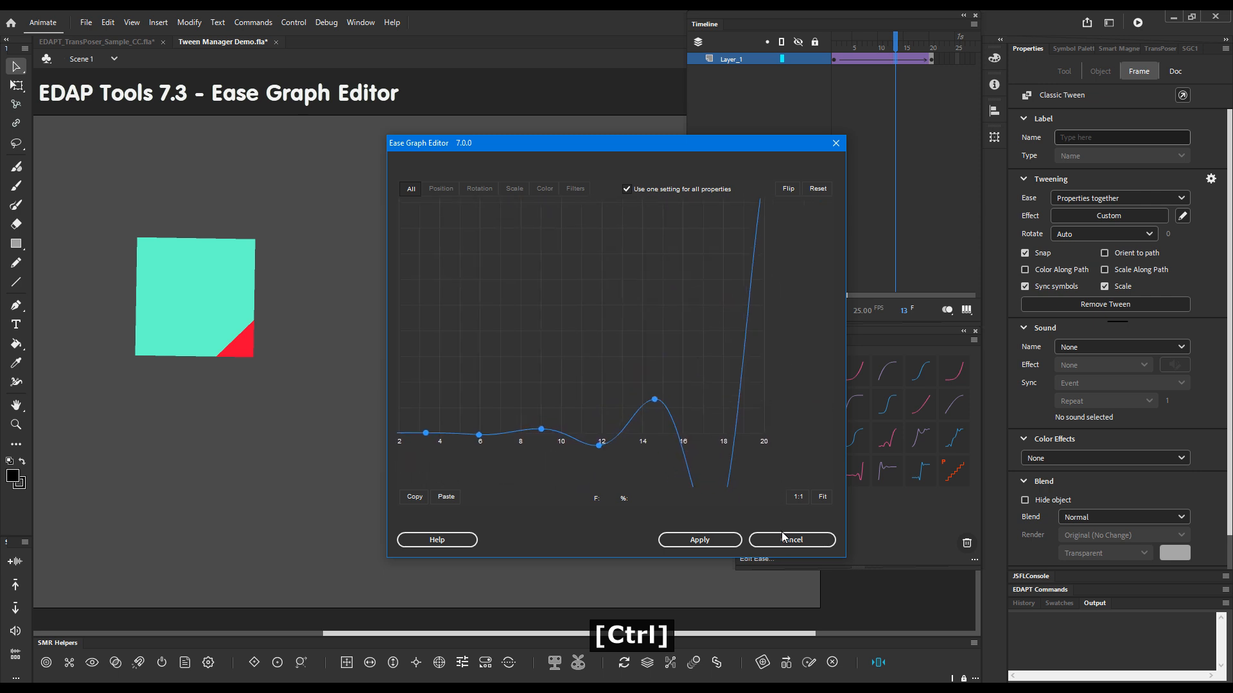
click(784, 539)
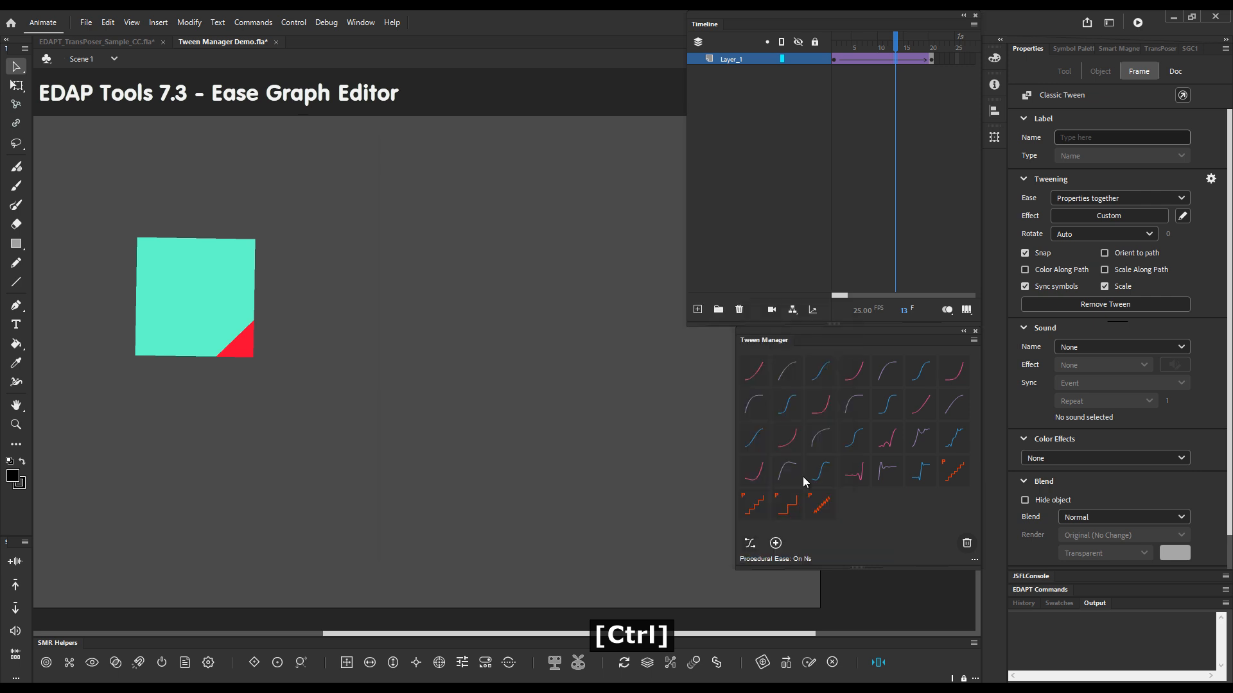
Step: Compare how the elastic curve is drawn in the built-in Custom Ease dialog and in the Ease Graph Editor, with the playhead at frame 10
click(1183, 216)
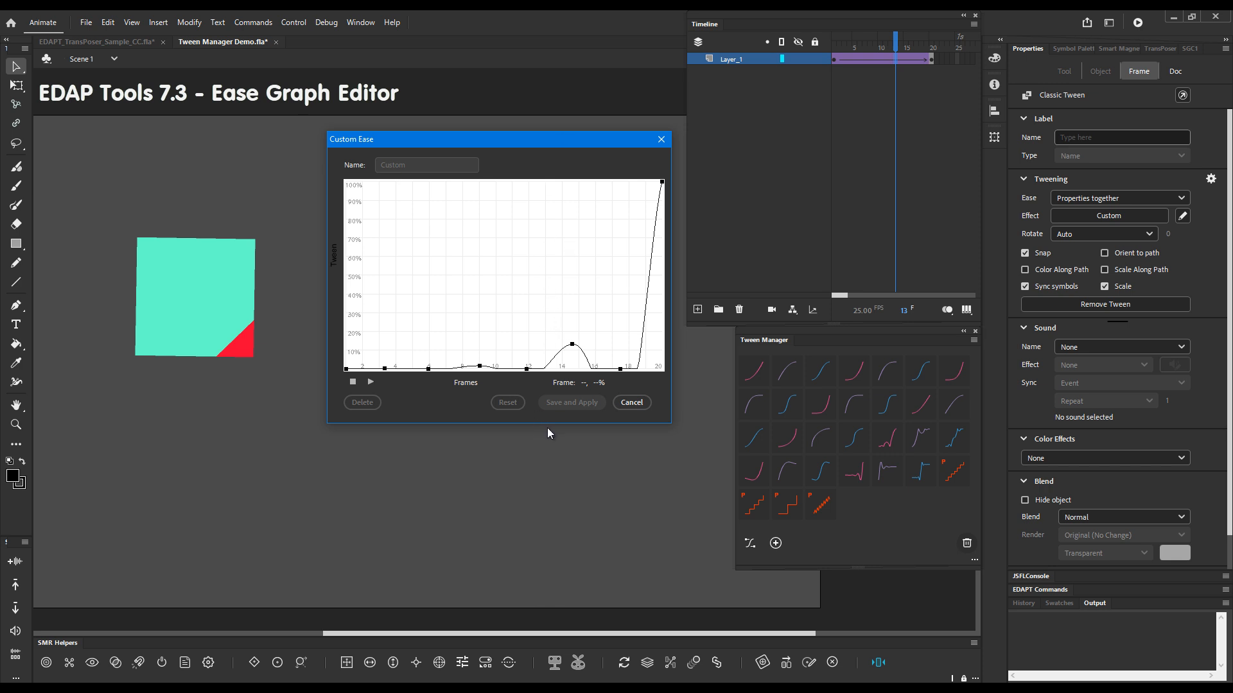
click(632, 402)
drag(885, 48, 880, 48)
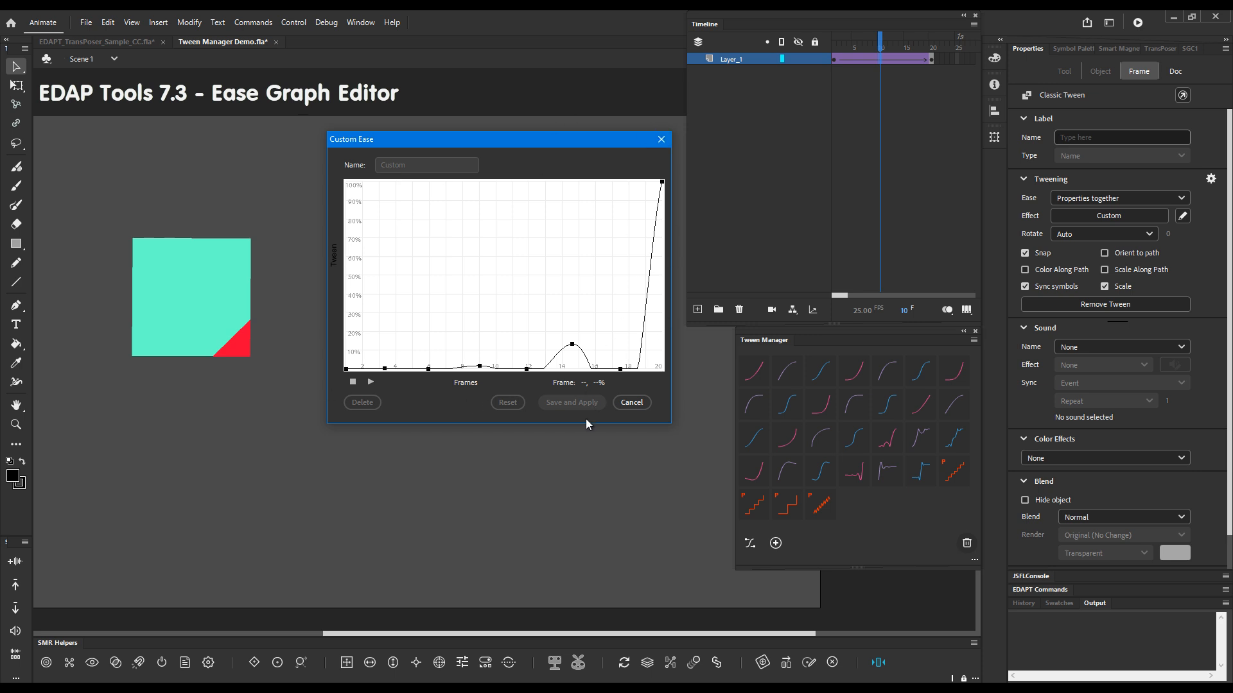
click(632, 403)
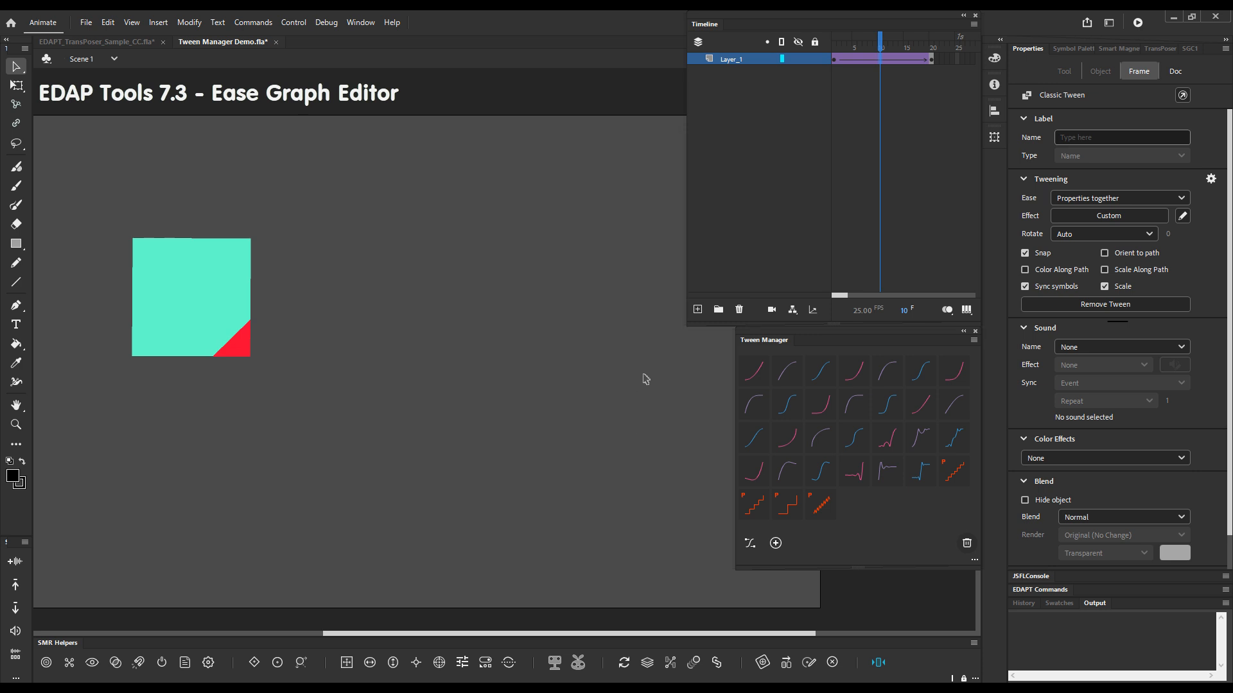
click(749, 543)
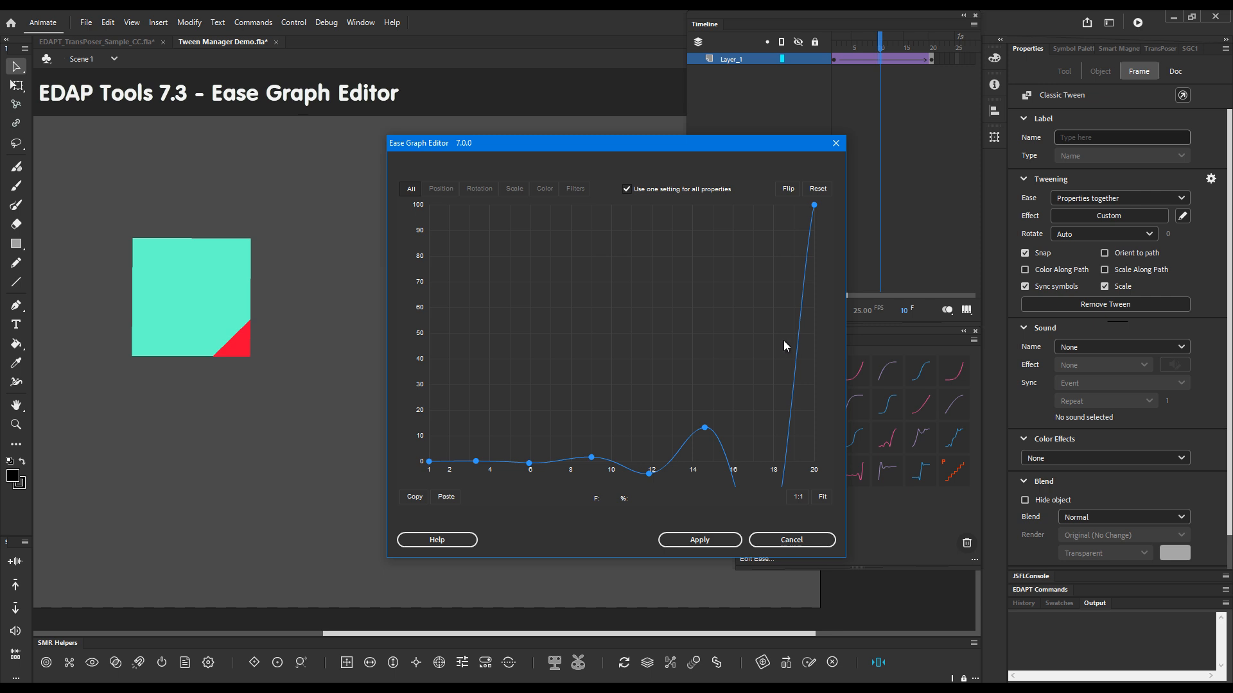
click(795, 540)
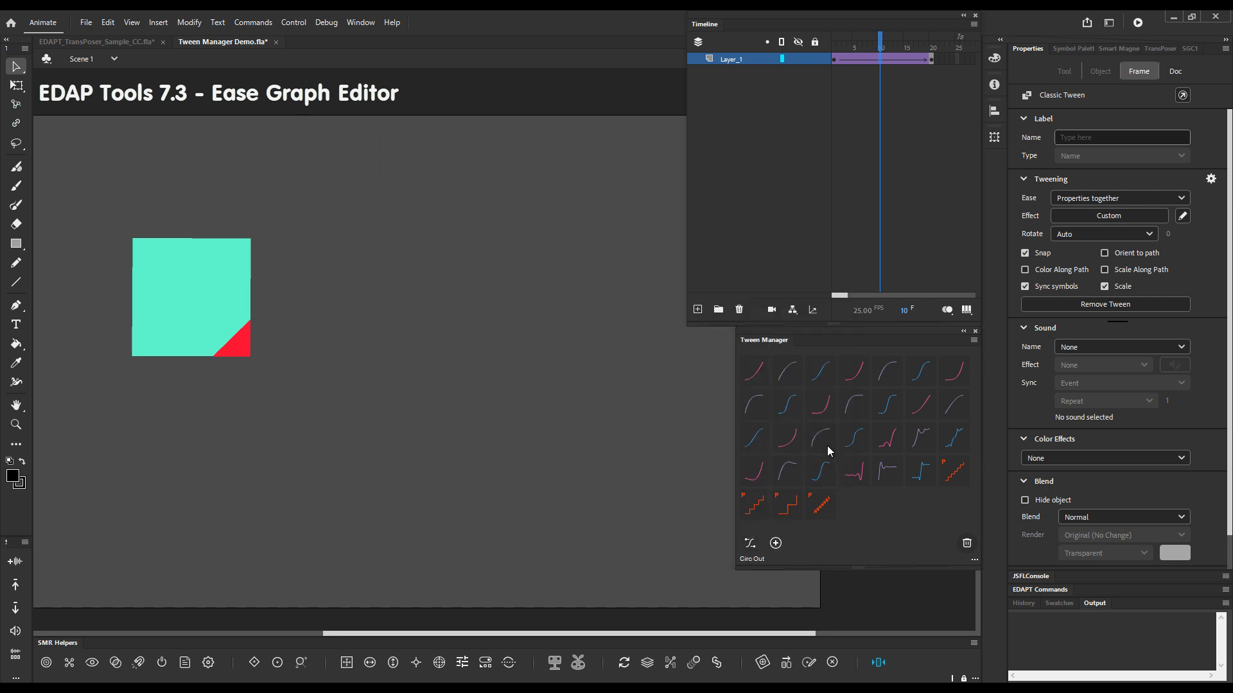
Step: Apply the Circ Out preset to the tween and open its curve in the Ease Graph Editor
click(624, 621)
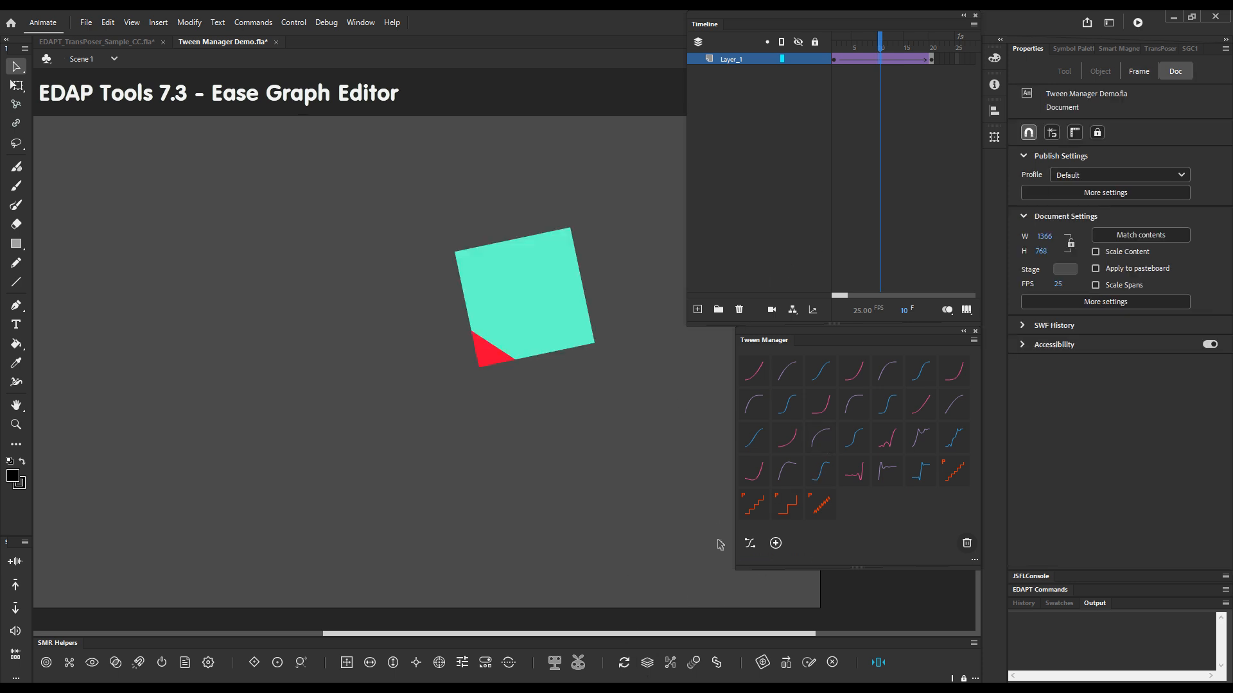
click(749, 543)
drag(660, 148, 547, 149)
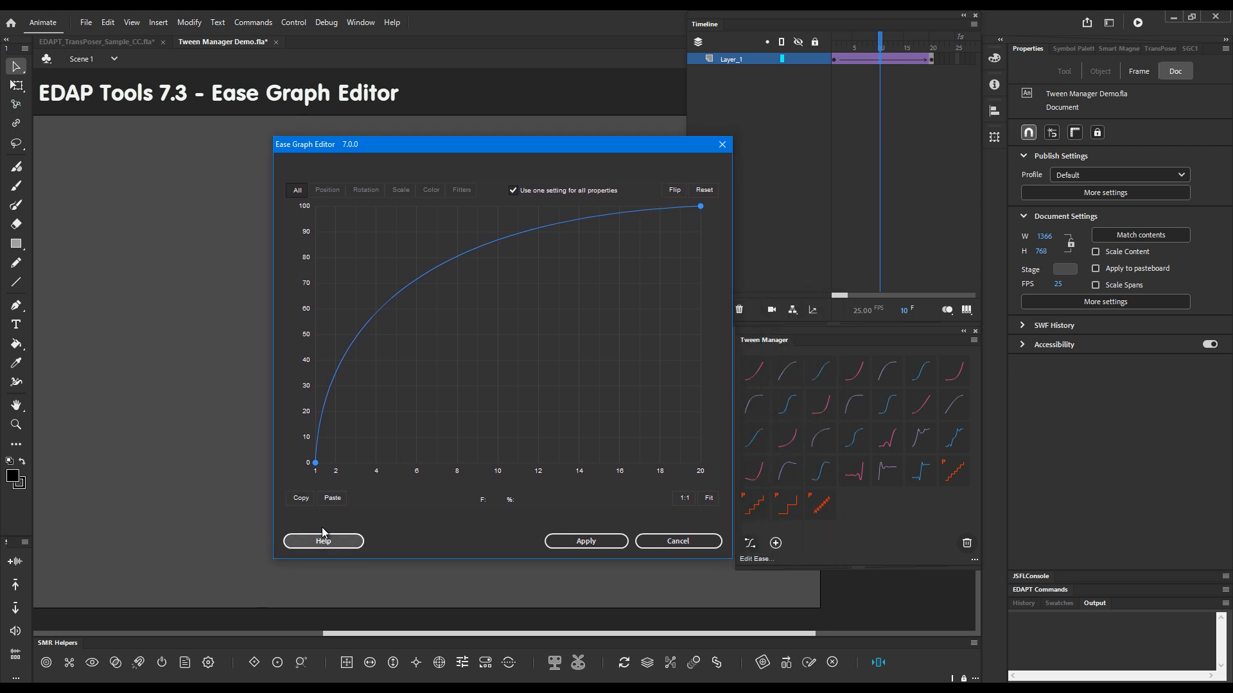
Step: Turn off the single setting for all properties and paste the copied Circ Out curve into Rotation
click(546, 190)
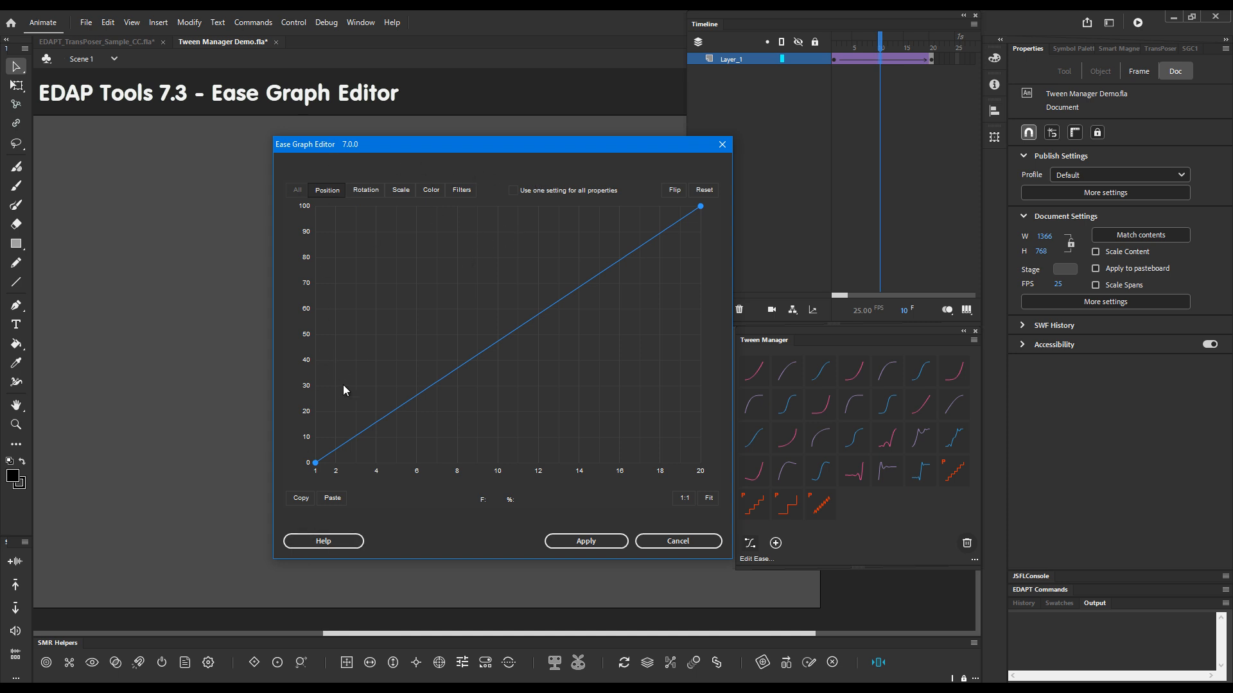
click(375, 192)
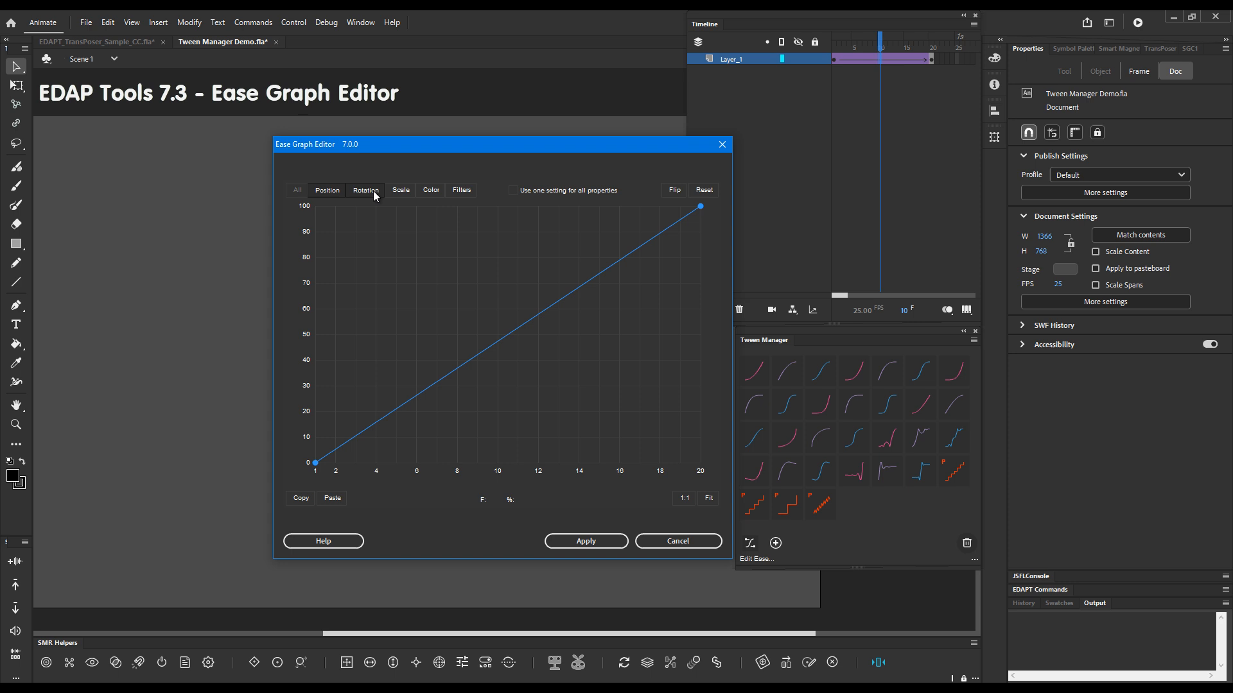
click(331, 499)
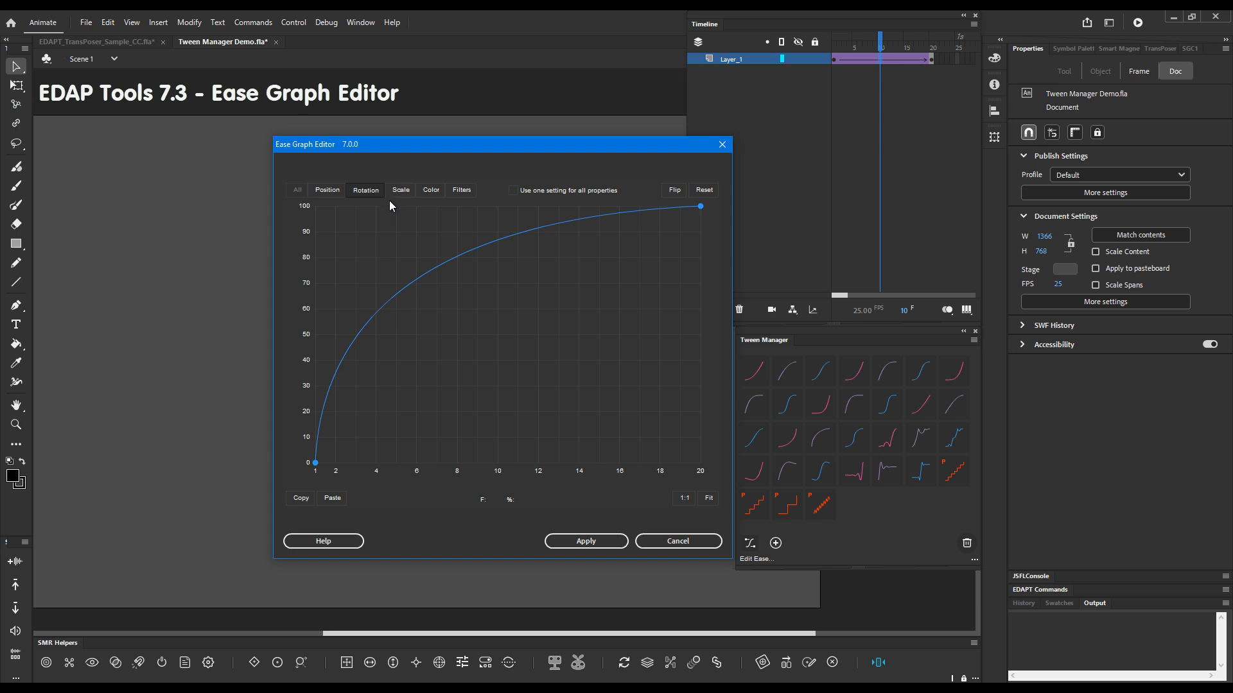
Step: Paste the copied Circ Out curve into Color, flip it, and apply the per-property eases to the tween
click(433, 191)
click(330, 503)
click(675, 192)
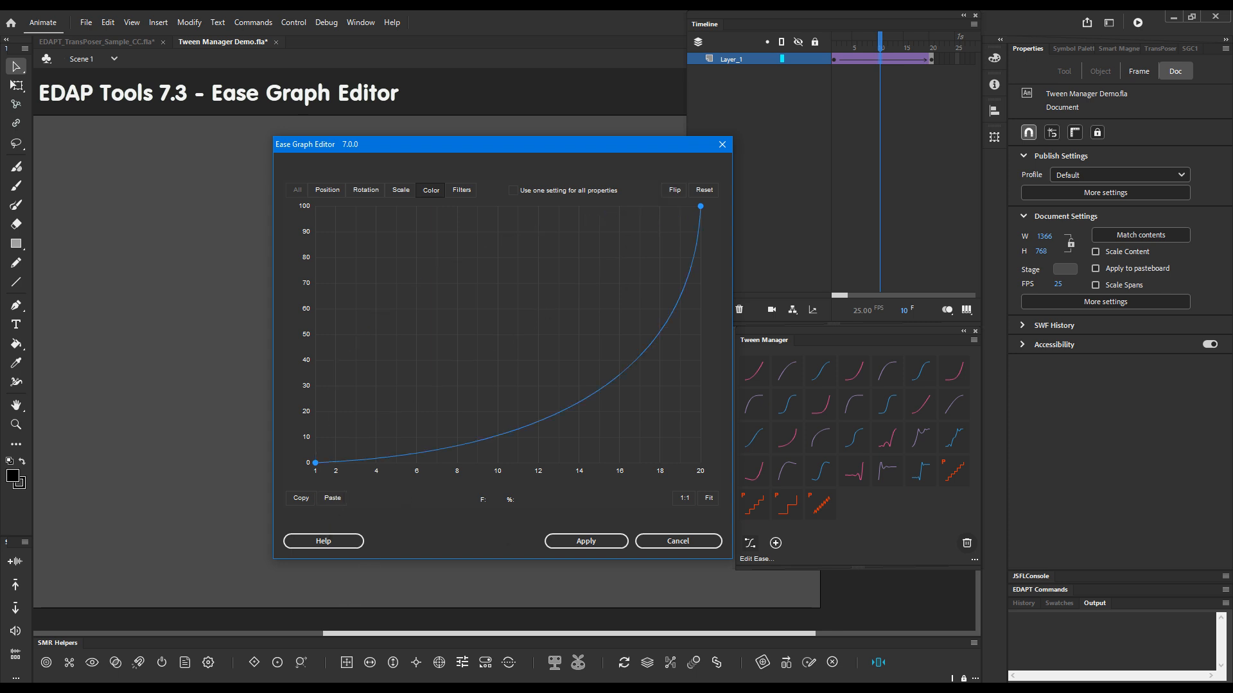
click(584, 542)
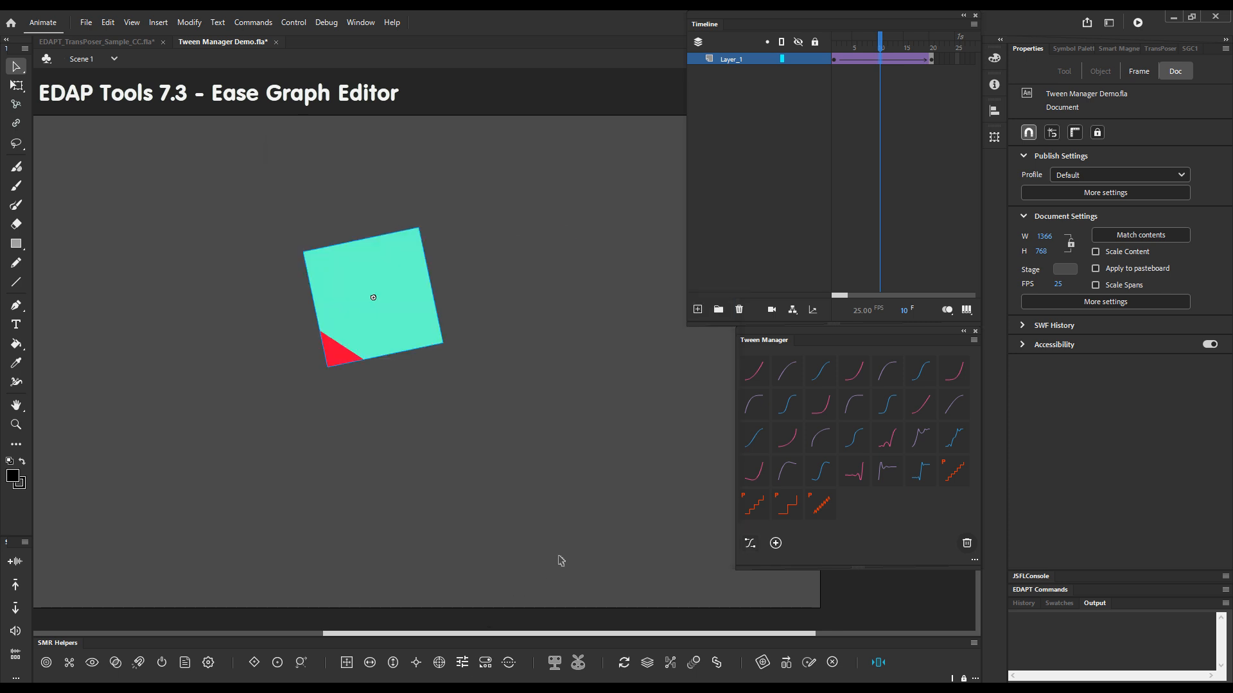
Step: Apply a Tint color effect to the square on frame 20 and scrub back to frame 1
drag(880, 43, 943, 52)
click(631, 284)
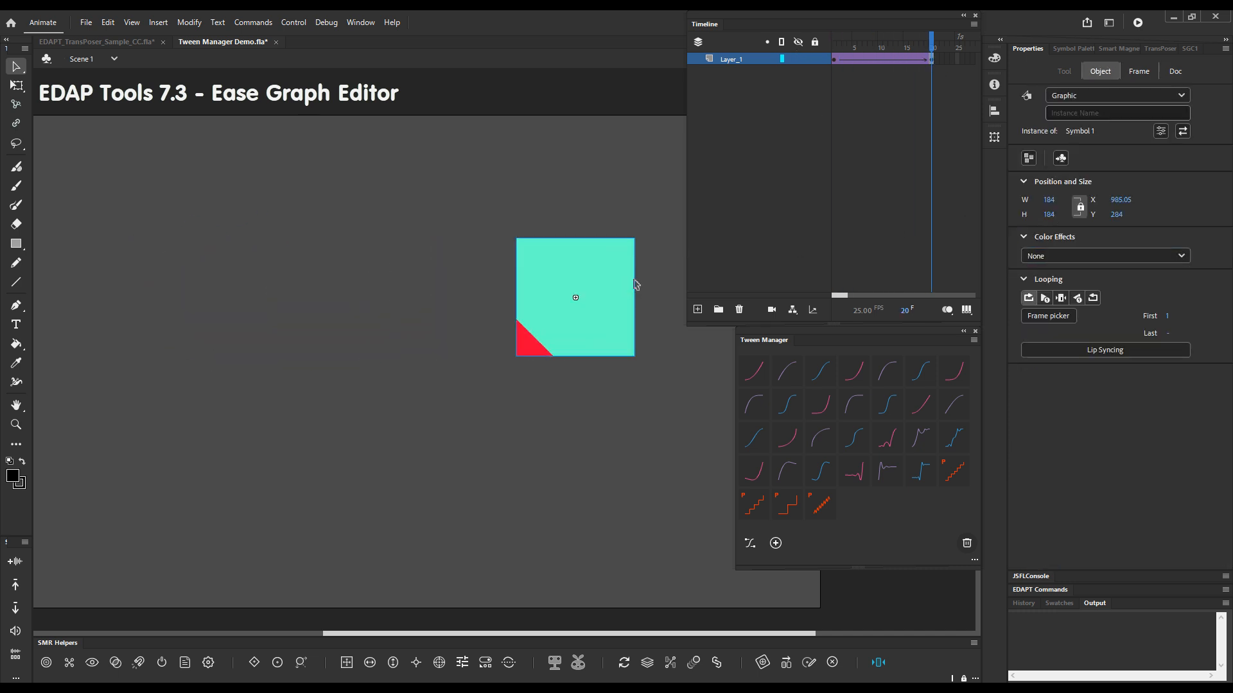
key(v)
click(1081, 256)
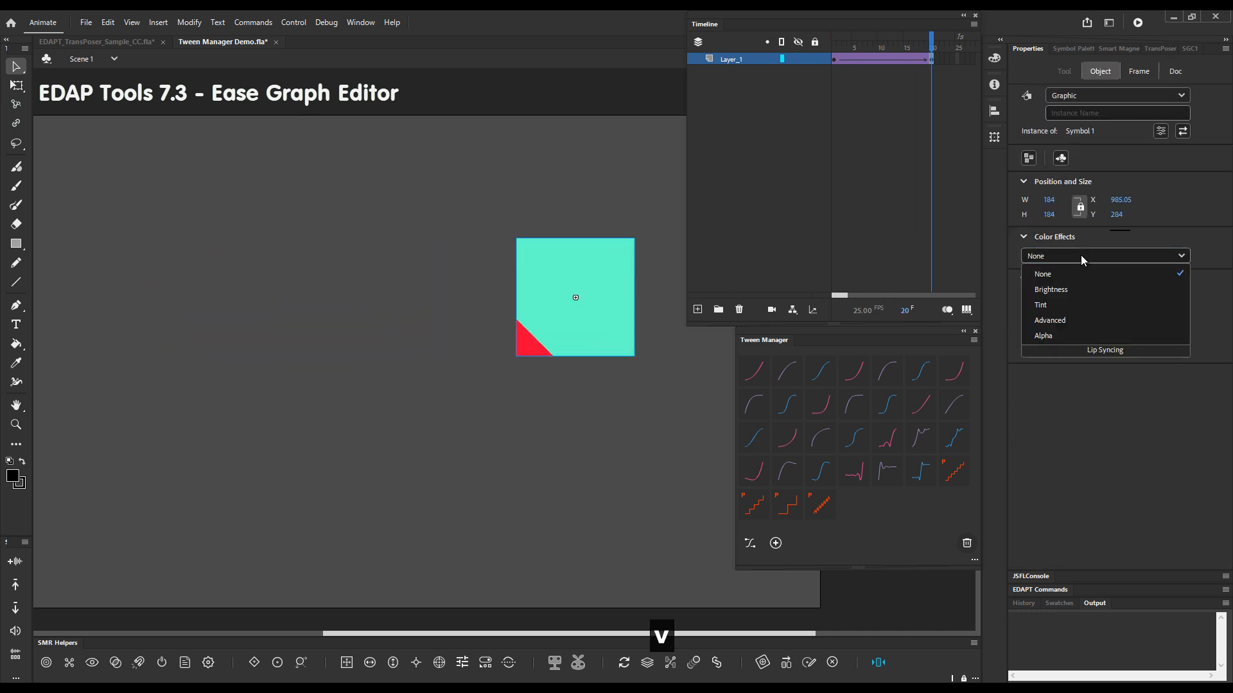
click(1088, 304)
mouse_move(835, 49)
mouse_down()
mouse_move(939, 70)
mouse_move(817, 55)
mouse_up()
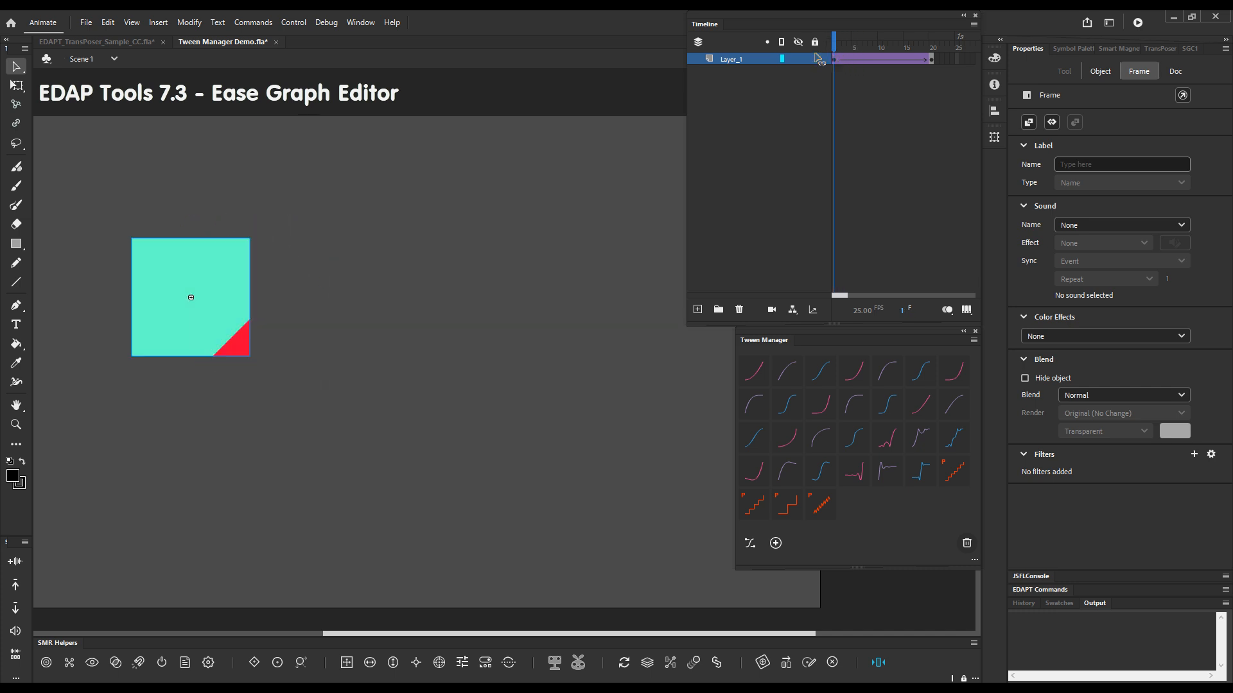
Step: Inspect the tween's Rotation and Color curves in the Ease Graph Editor and close it without applying changes
click(844, 61)
click(752, 544)
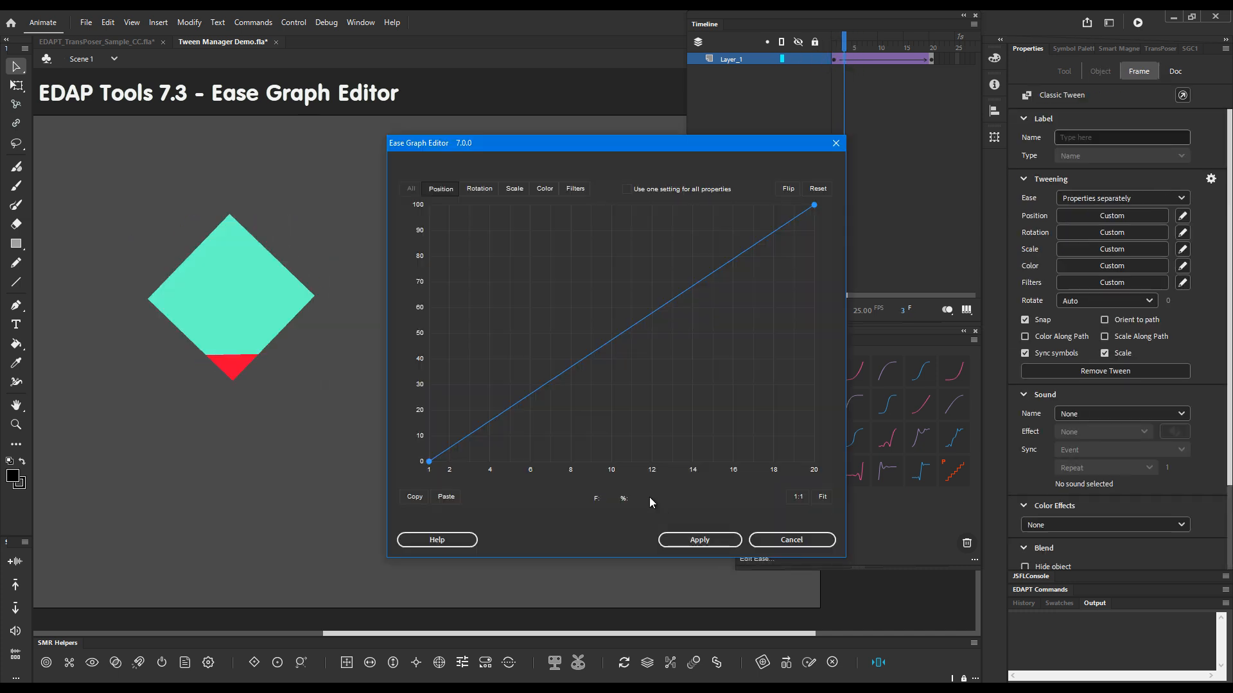
click(483, 192)
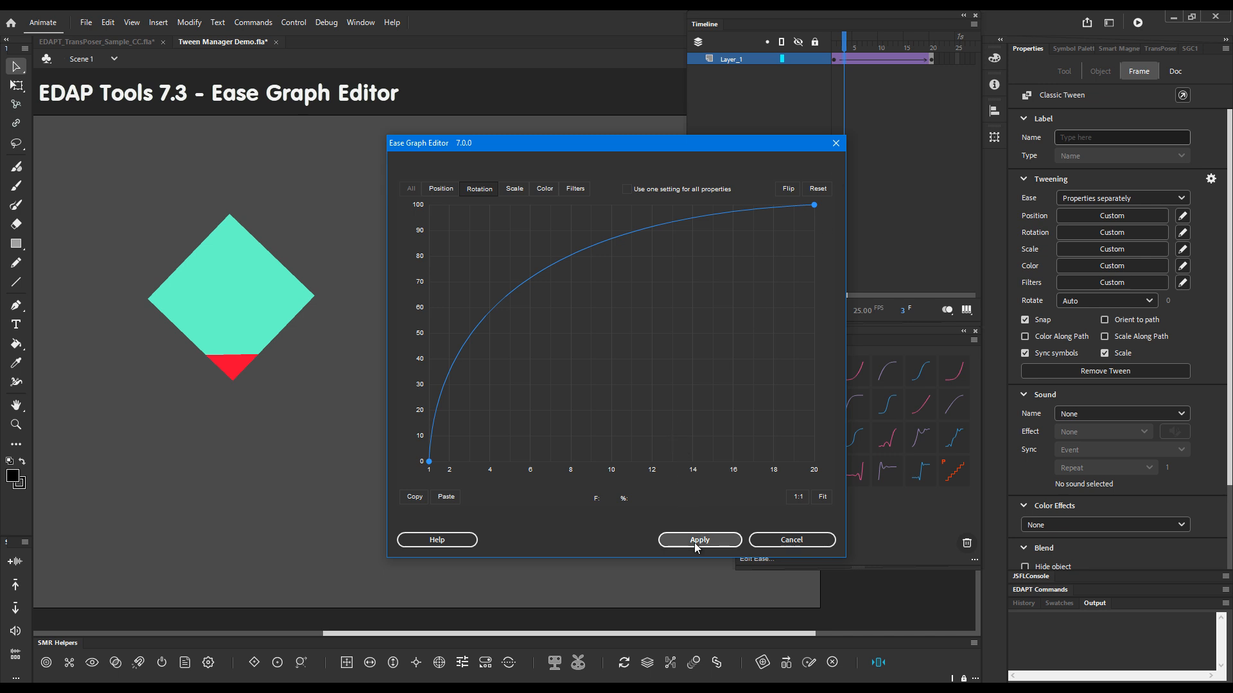
click(544, 189)
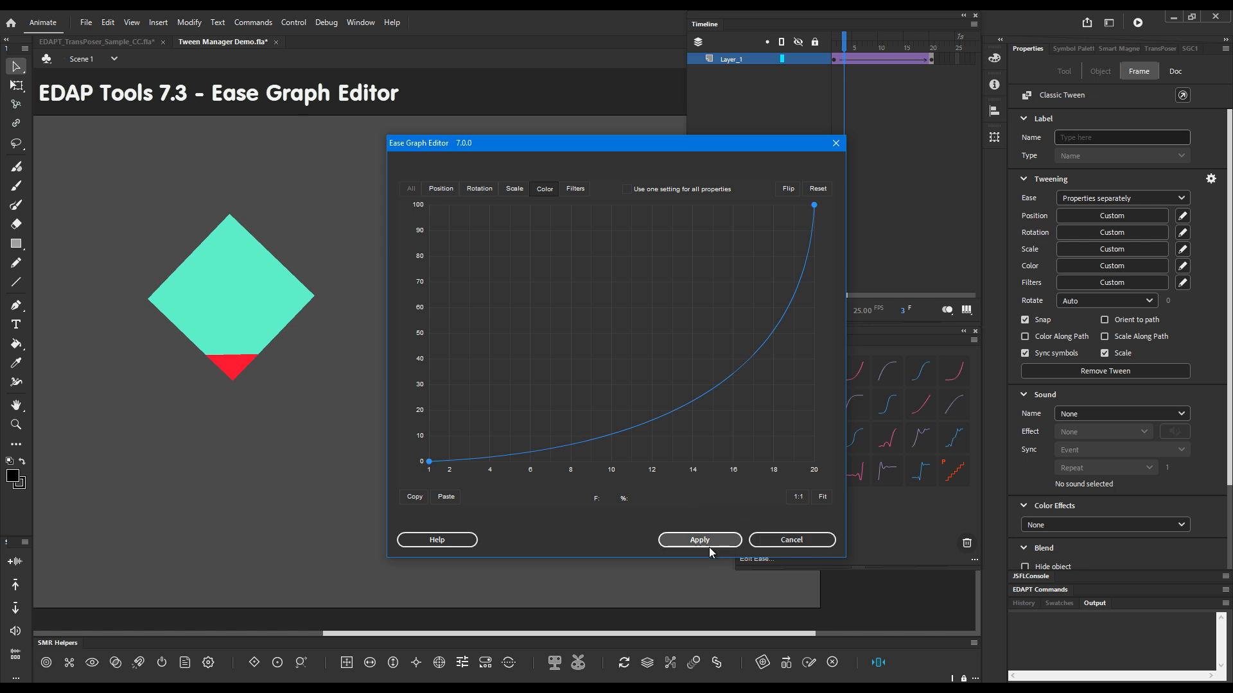
click(787, 539)
Step: Preview the tween by scrubbing to frames 12 and 8, and save its ease as a new preset in the Tween Manager
drag(853, 46, 894, 66)
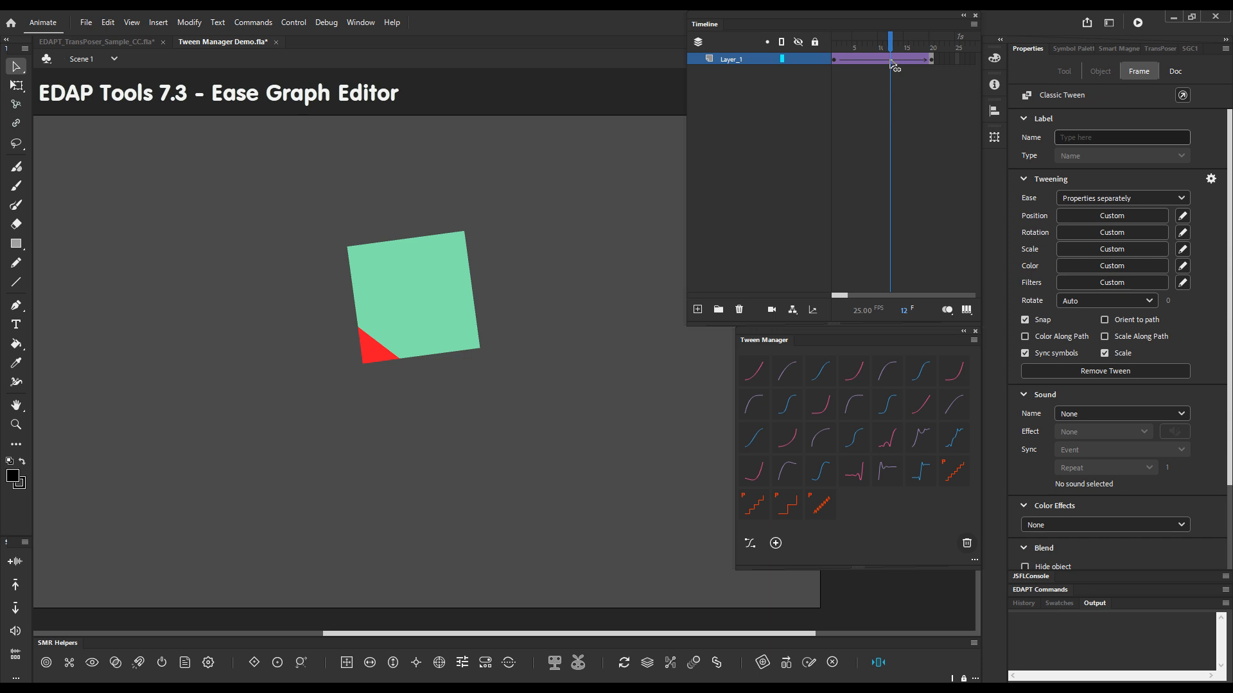
mouse_move(892, 65)
mouse_down()
mouse_move(876, 65)
mouse_move(948, 70)
mouse_move(836, 72)
mouse_move(869, 72)
mouse_up()
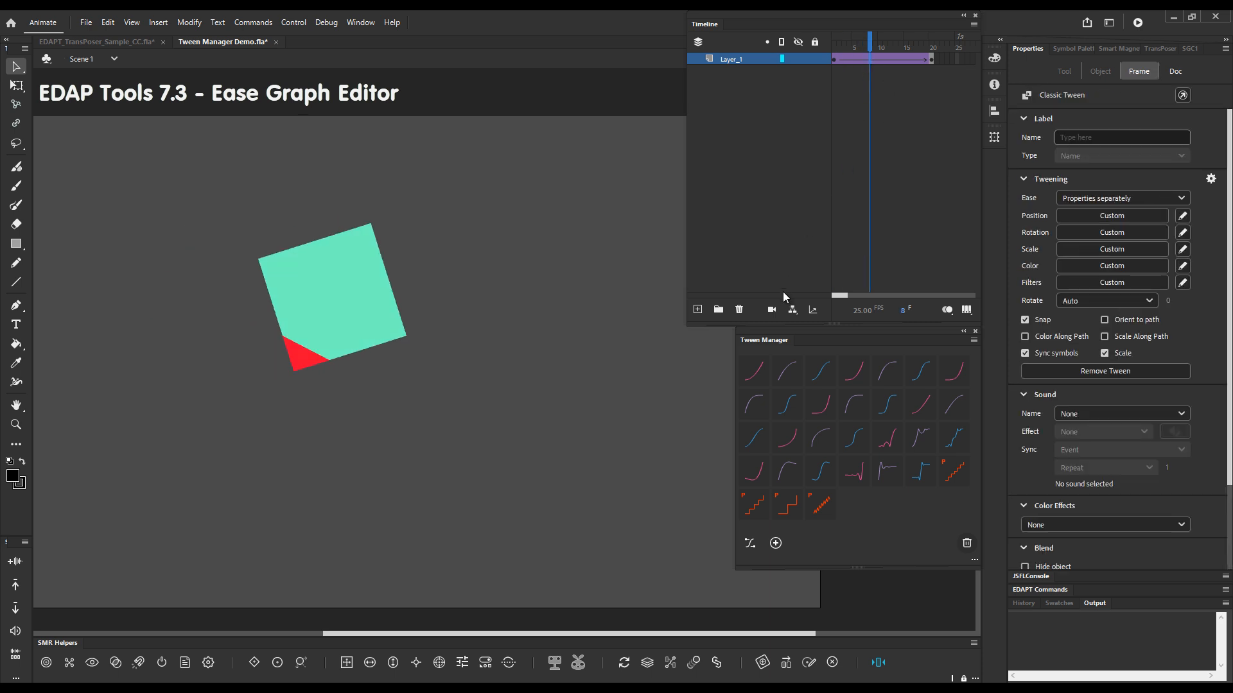
click(775, 544)
mouse_move(849, 514)
Step: Reopen the tween in the Ease Graph Editor, move the dialog clear of the Tween Manager, and show the editor's help
click(749, 545)
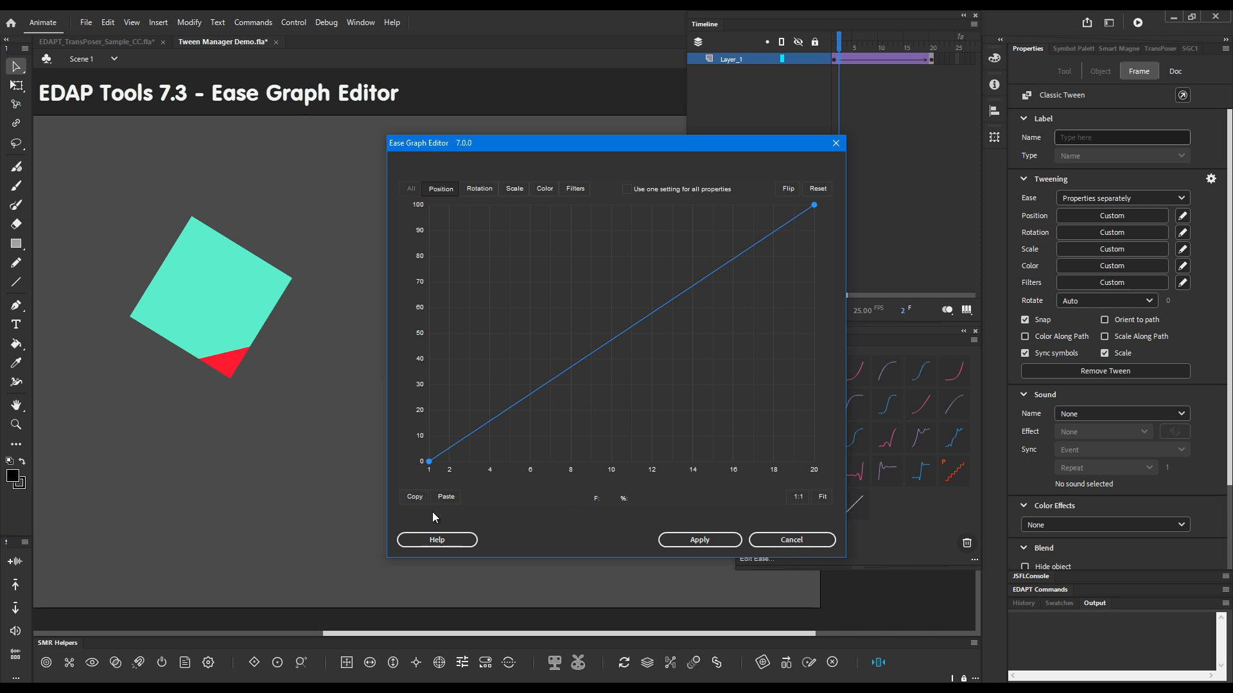
drag(680, 140, 401, 134)
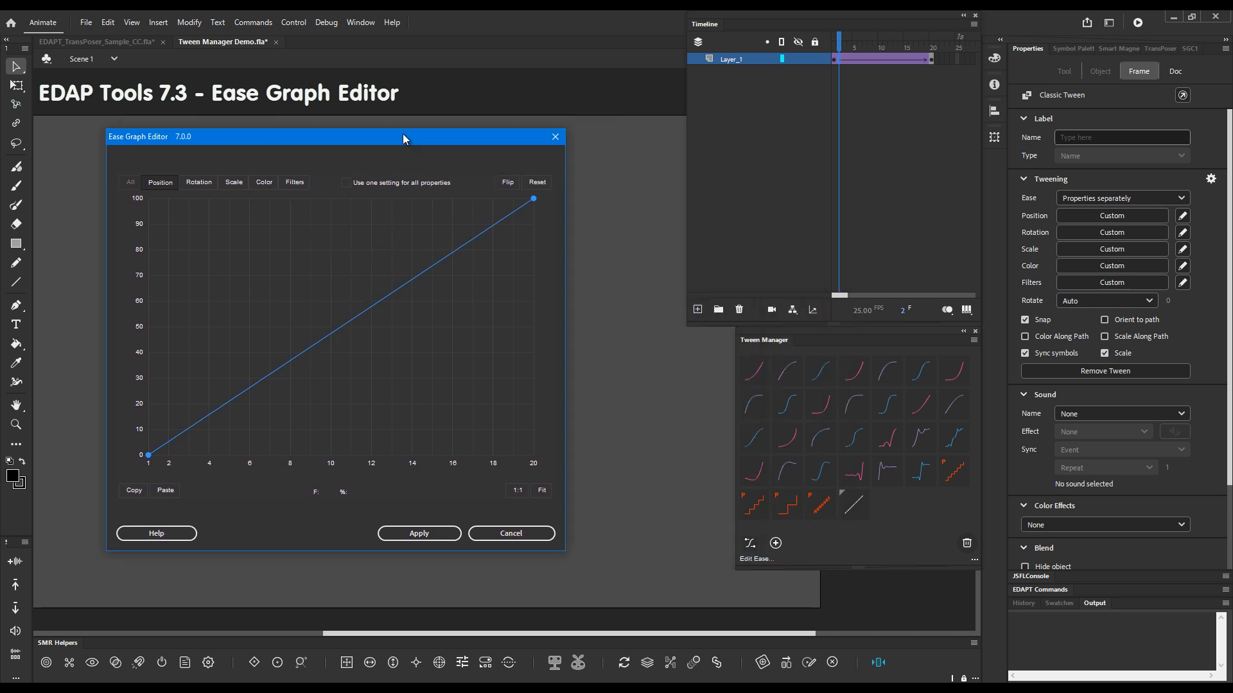
click(193, 534)
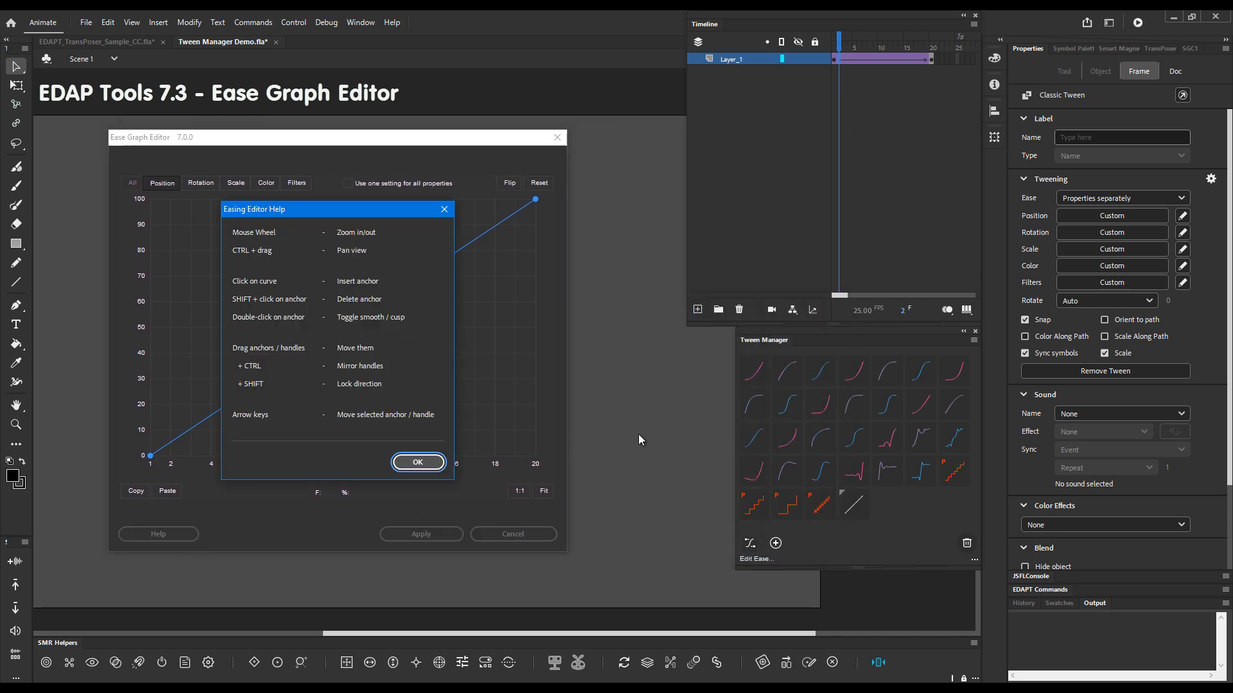